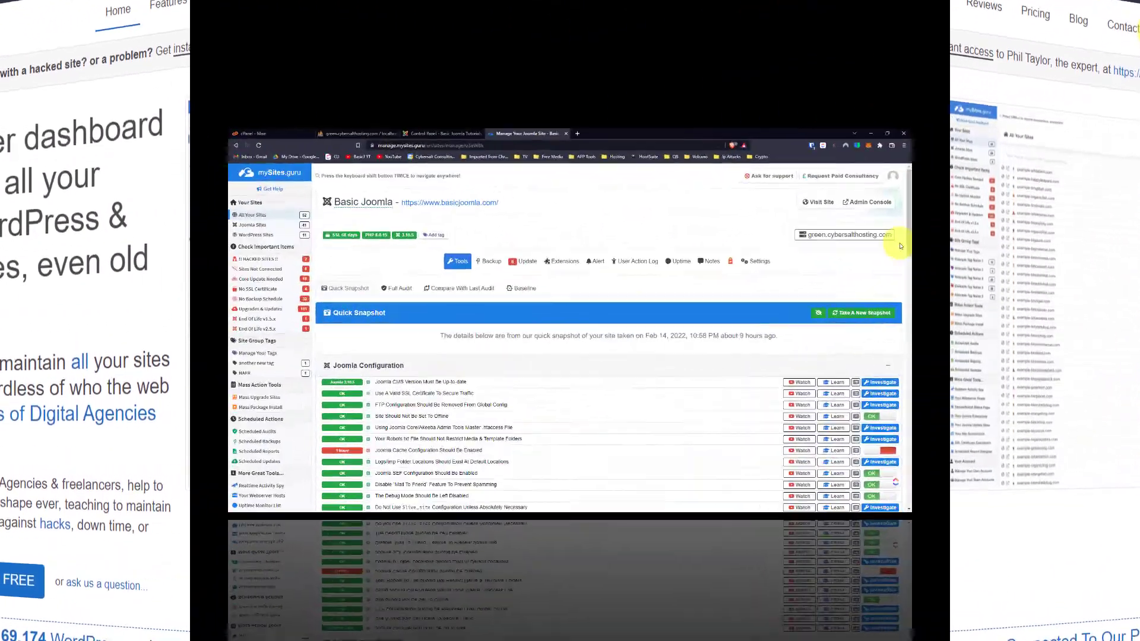
Step: Scroll through the Basic Joomla site's Quick Snapshot configuration, files and user-account checks
{"action": "scroll", "coordinate": [635, 238], "scroll_direction": "down", "scroll_amount": 9}
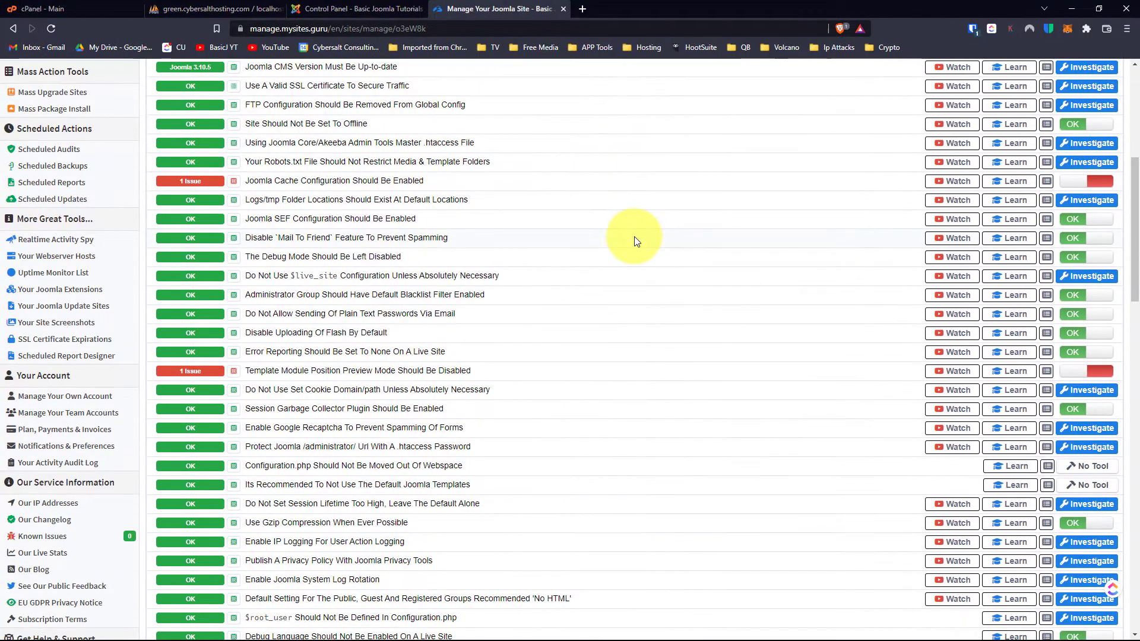
{"action": "scroll", "coordinate": [634, 244], "scroll_direction": "down", "scroll_amount": 7}
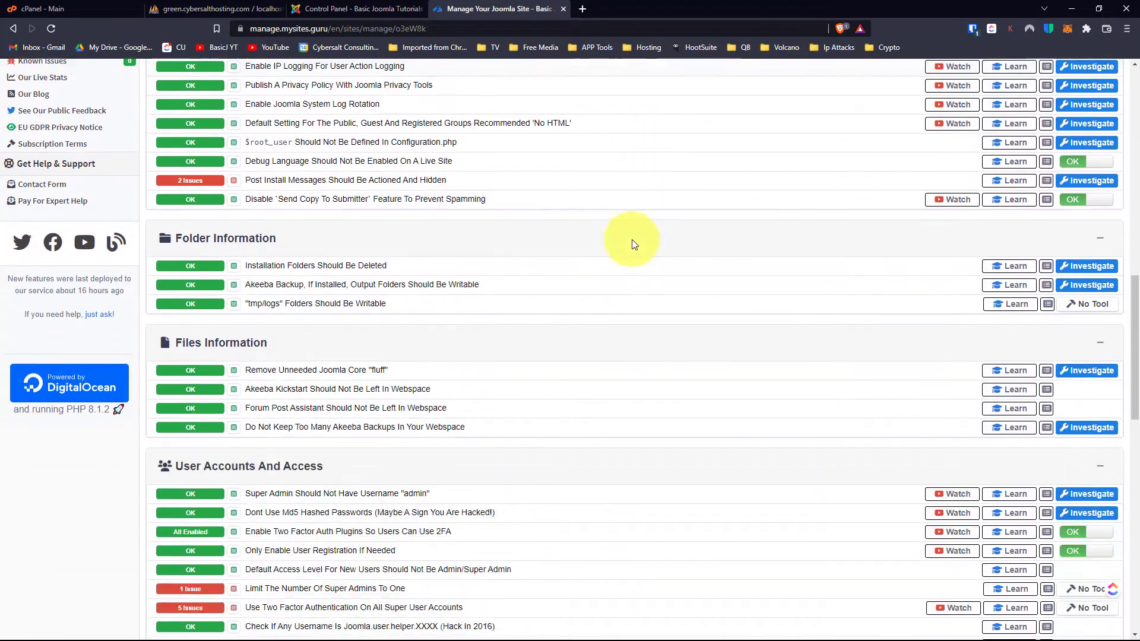
{"action": "scroll", "coordinate": [633, 244], "scroll_direction": "down", "scroll_amount": 4}
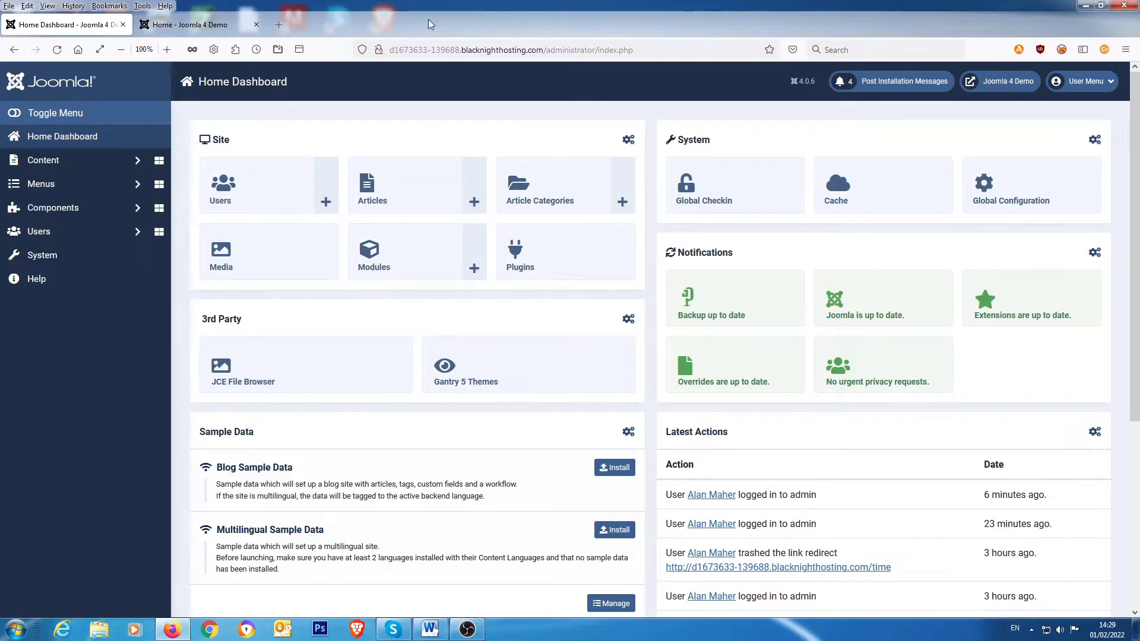
Step: View the front-end User Registration form from the Login Form's Create an account link, then return to the admin dashboard
{"action": "left_click", "coordinate": [201, 26]}
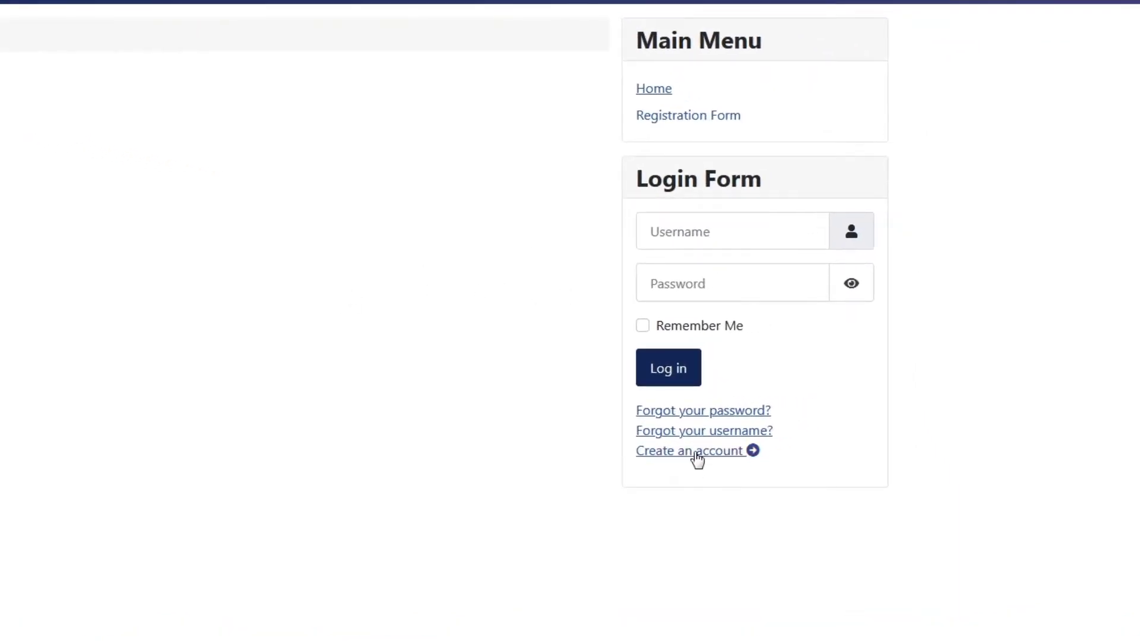
{"action": "left_click", "coordinate": [696, 451]}
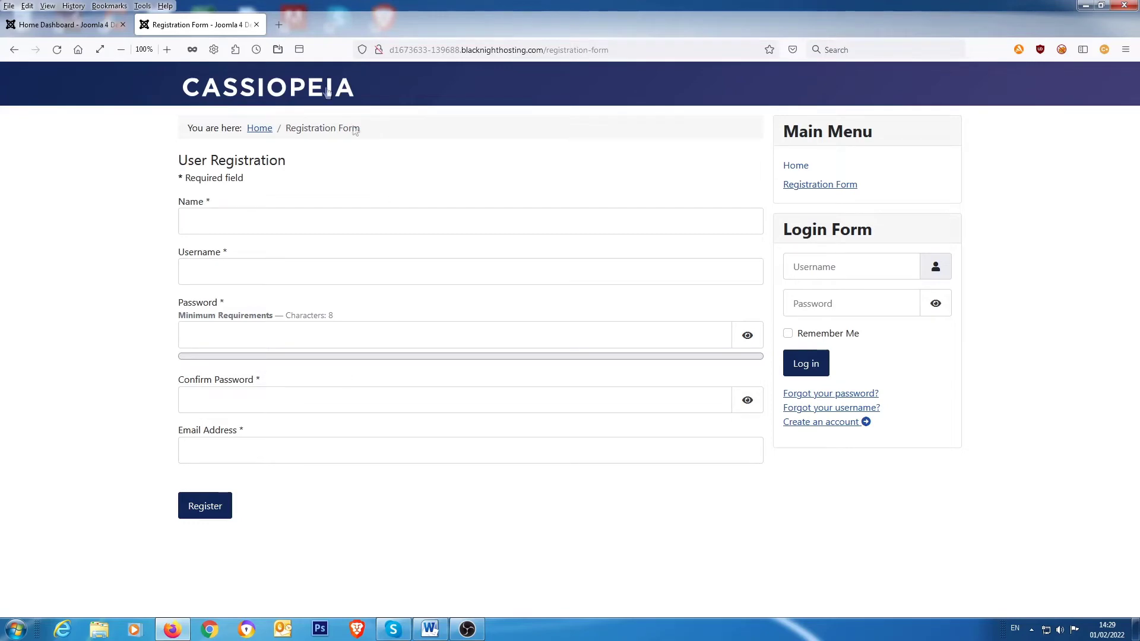
{"action": "left_click", "coordinate": [66, 26]}
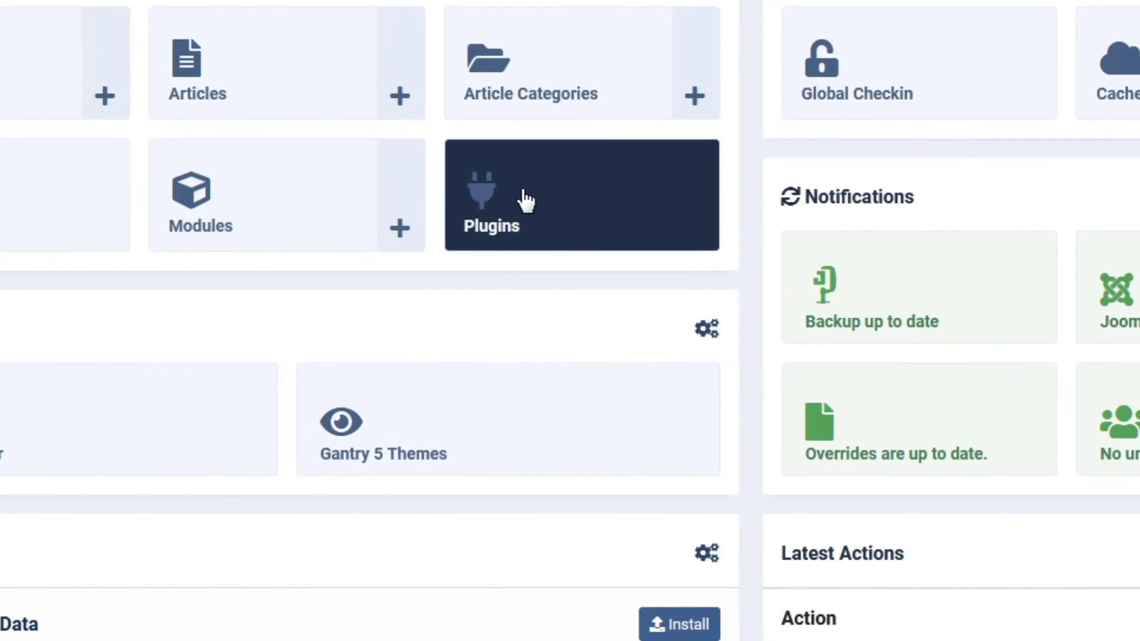
Step: Filter the Plugins list for 'profile' and enable the User - Profile plugin
{"action": "left_click", "coordinate": [525, 199]}
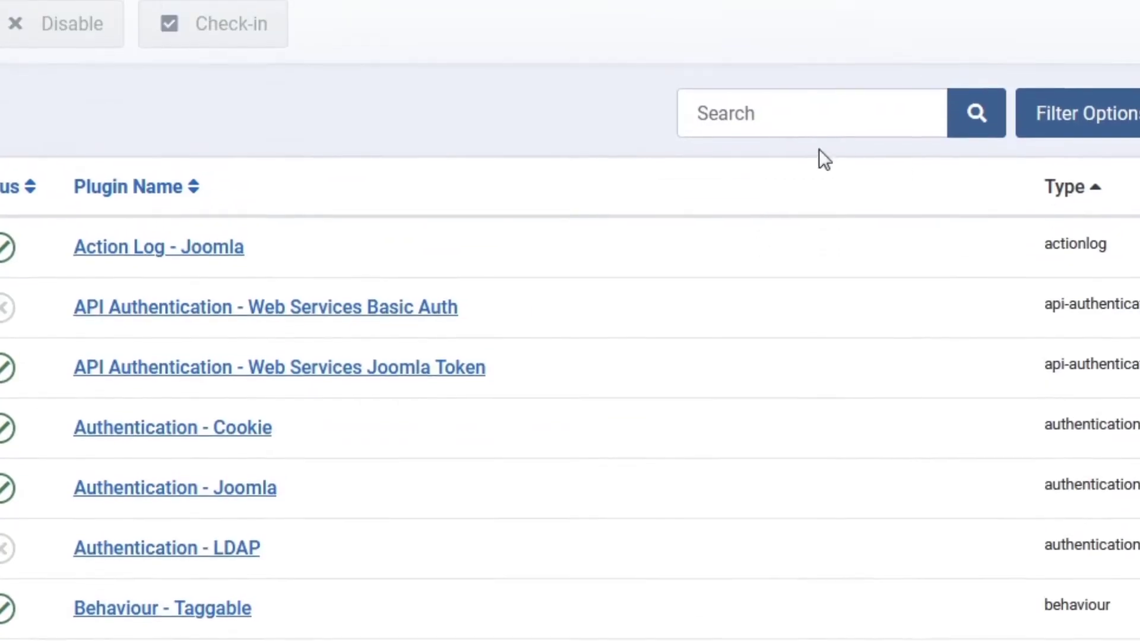
{"action": "left_click", "coordinate": [785, 104]}
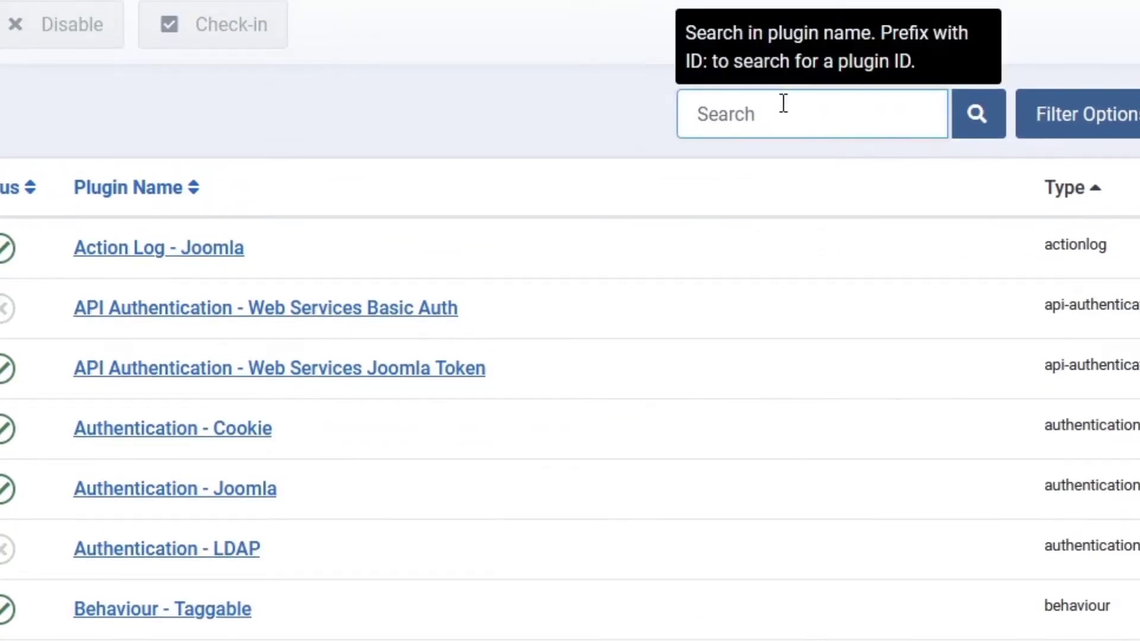
{"action": "type", "text": "profile"}
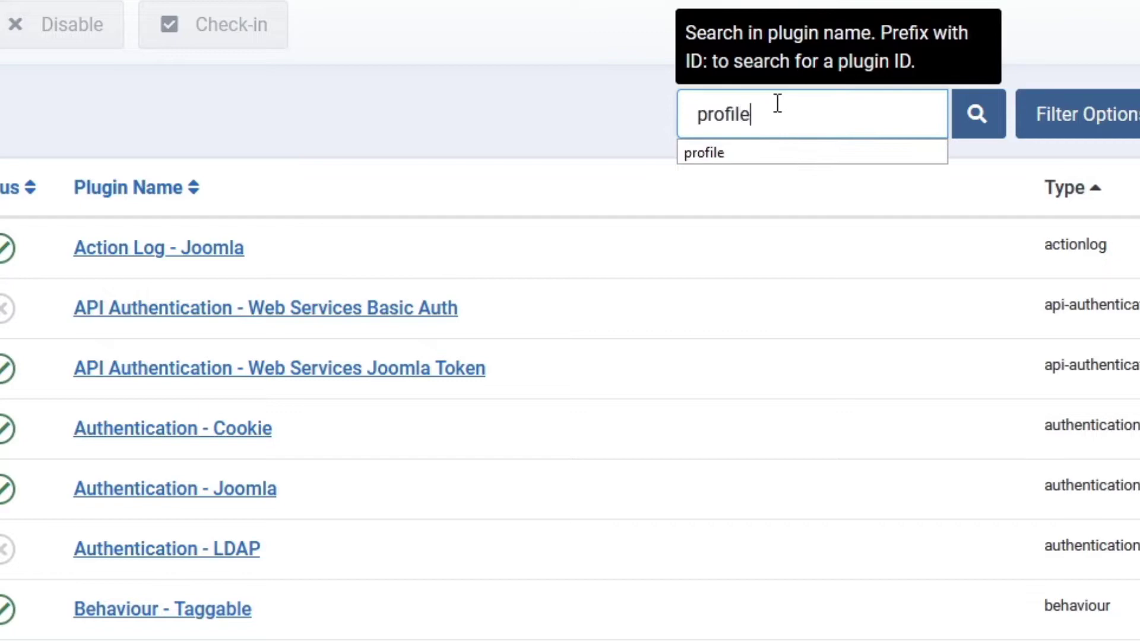
{"action": "key", "text": "Return"}
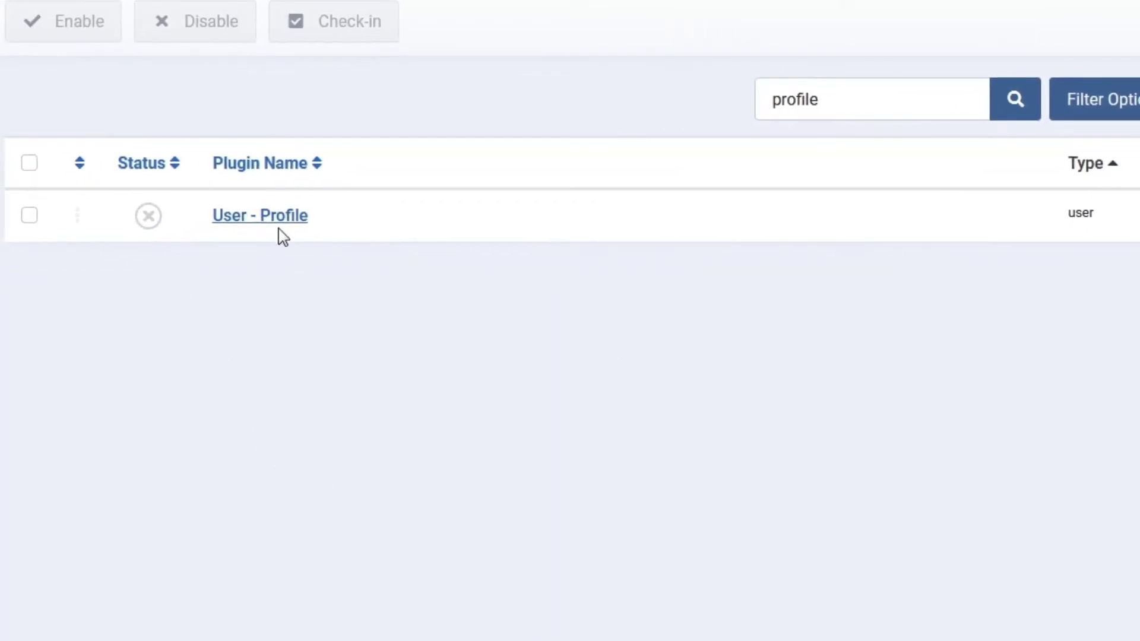
{"action": "left_click", "coordinate": [148, 217]}
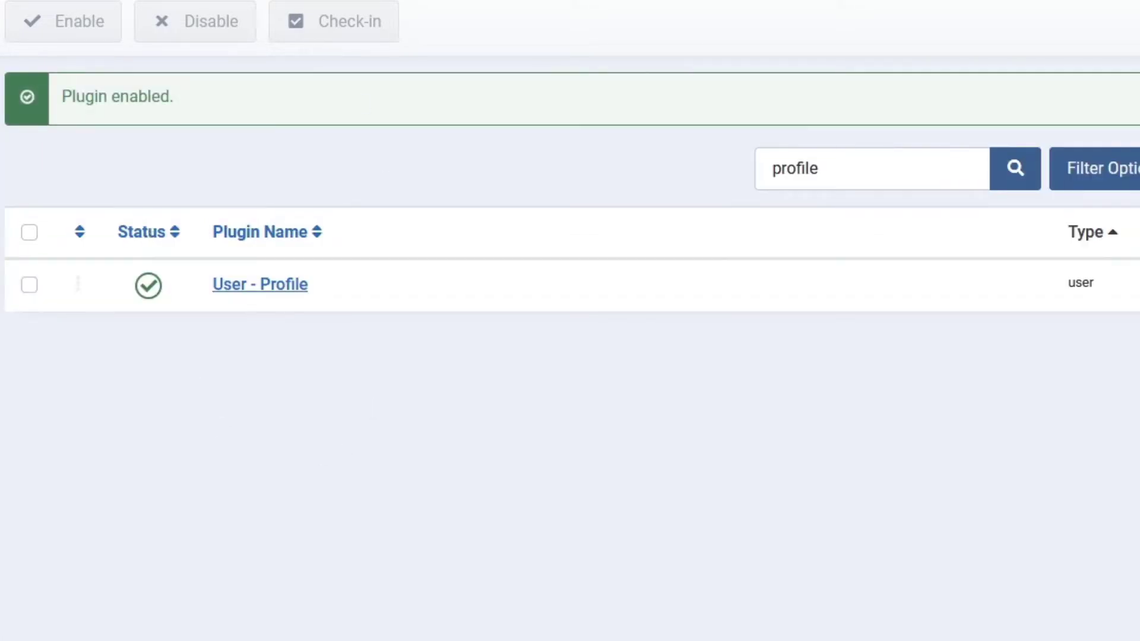
Step: Reload the registration form and review its new User Profile fields, including Date of Birth
{"action": "left_click", "coordinate": [195, 25]}
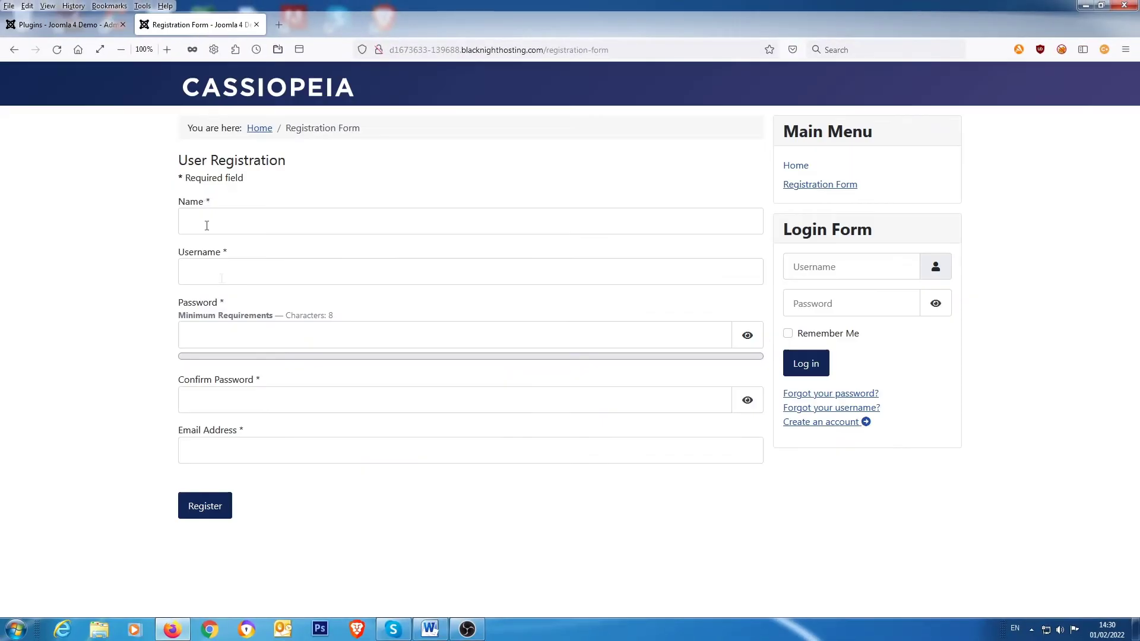
{"action": "right_click", "coordinate": [45, 241]}
{"action": "left_click", "coordinate": [133, 257]}
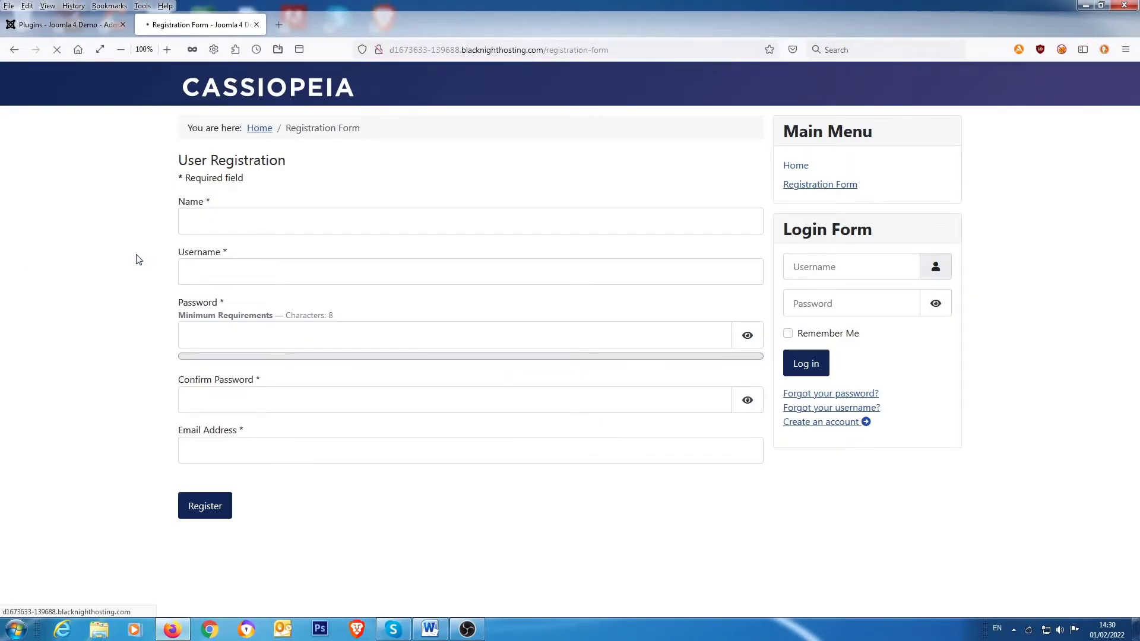
{"action": "scroll", "coordinate": [97, 347], "scroll_direction": "down", "scroll_amount": 6}
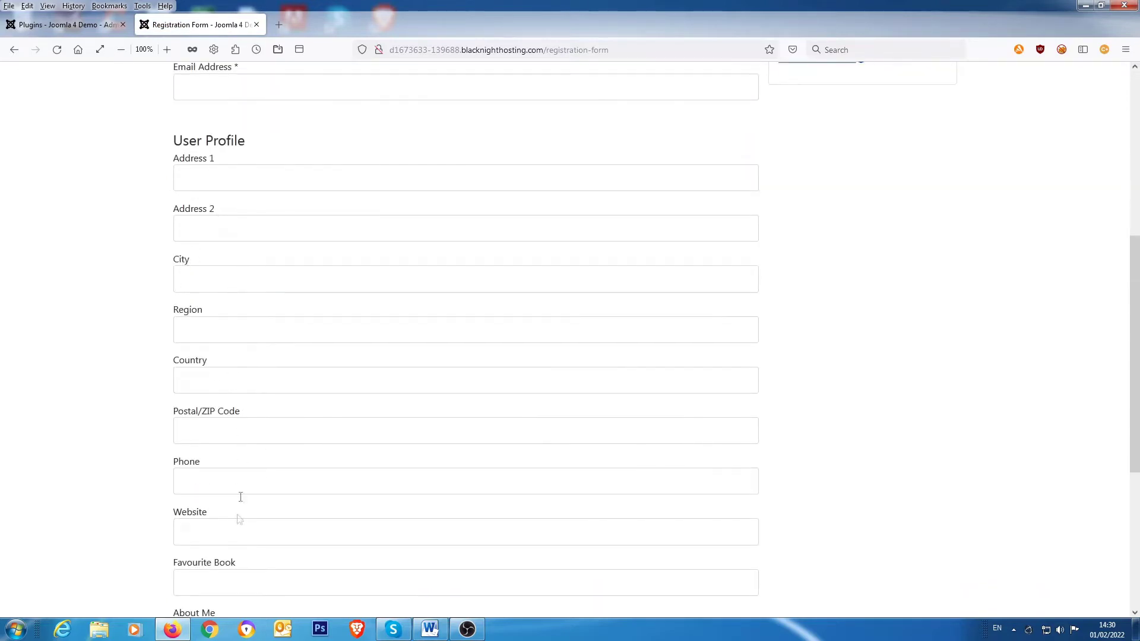
{"action": "scroll", "coordinate": [71, 329], "scroll_direction": "down", "scroll_amount": 3}
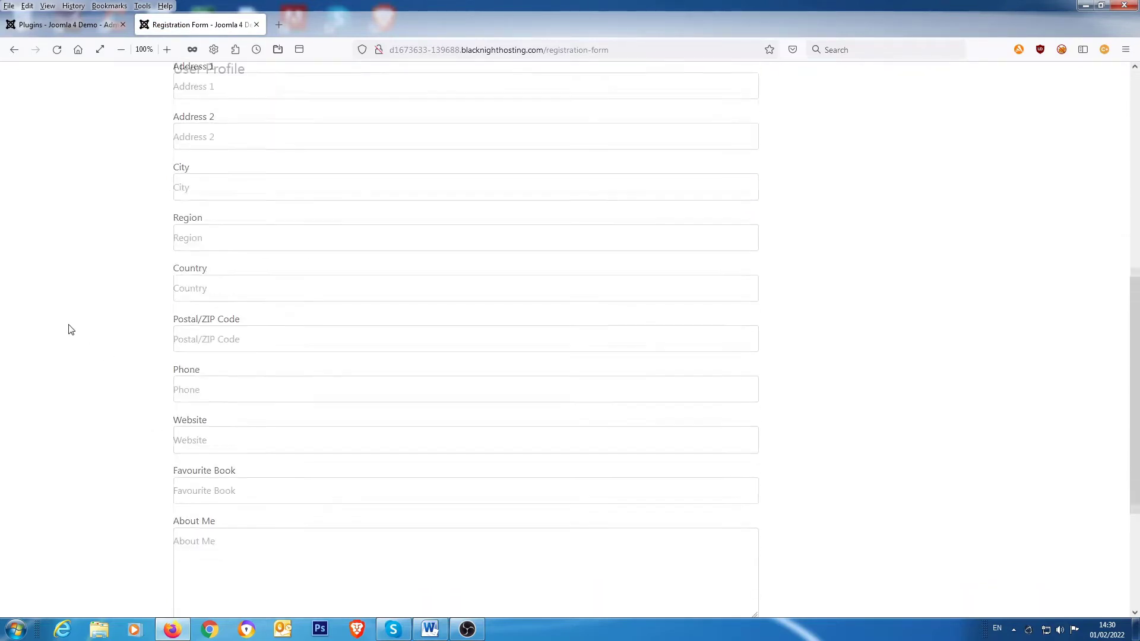
{"action": "scroll", "coordinate": [71, 329], "scroll_direction": "down", "scroll_amount": 3}
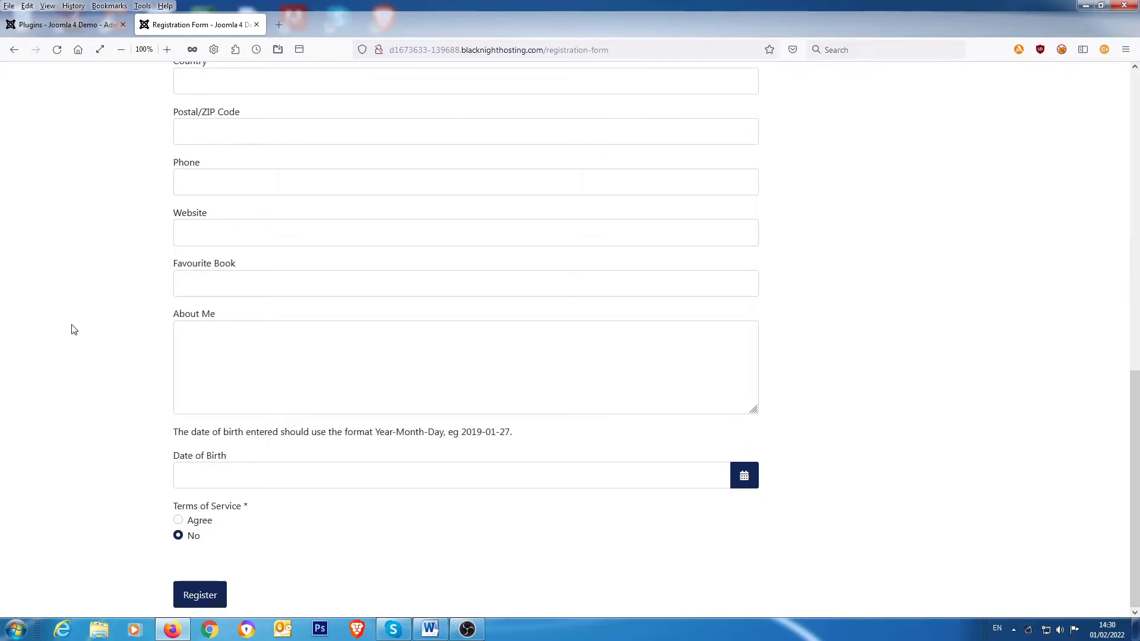
{"action": "scroll", "coordinate": [74, 330], "scroll_direction": "up", "scroll_amount": 7}
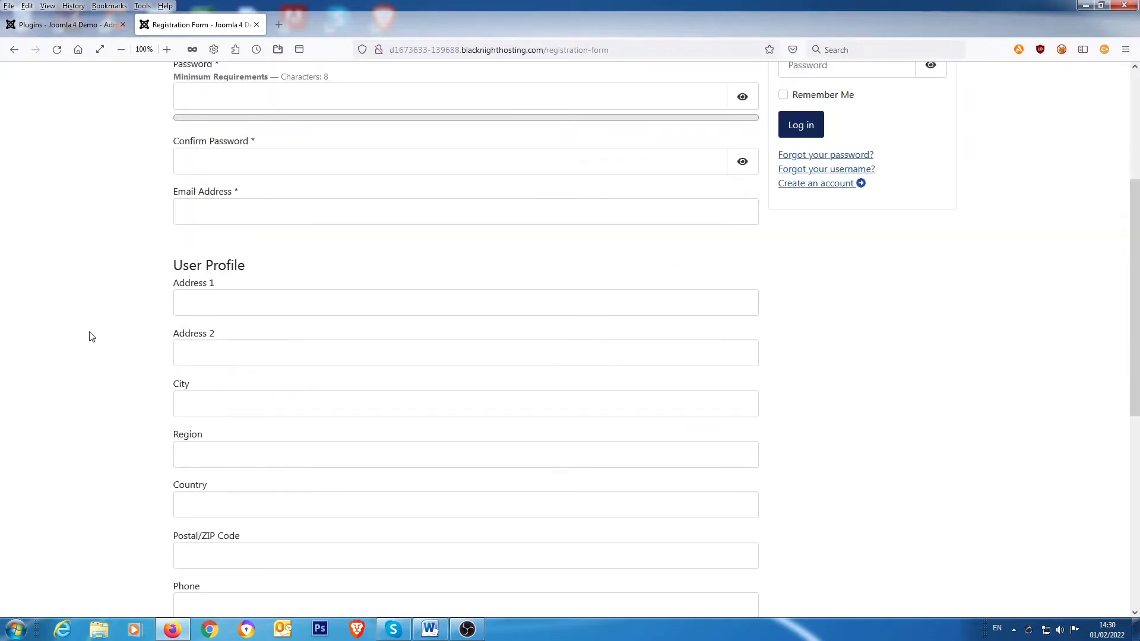
{"action": "left_click", "coordinate": [52, 30]}
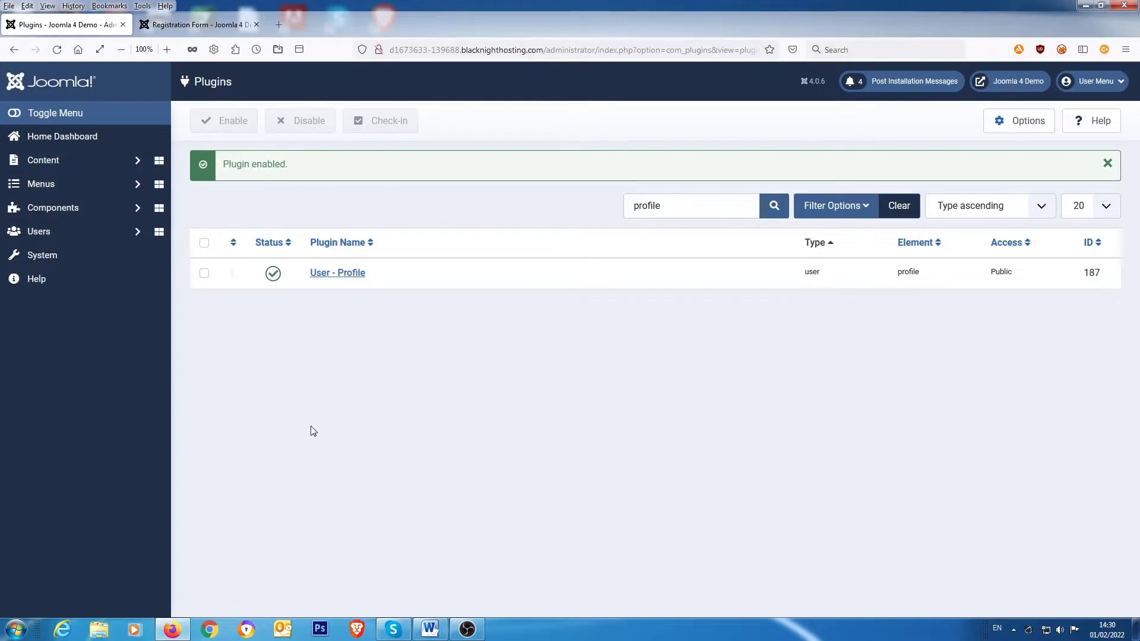
{"action": "left_click", "coordinate": [353, 278]}
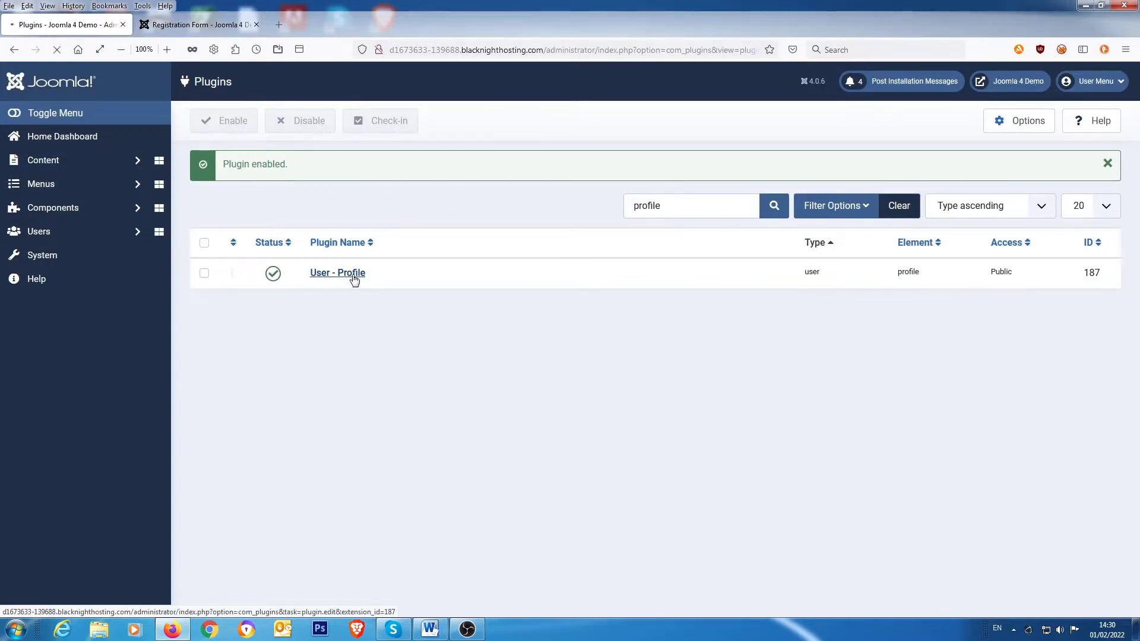
{"action": "scroll", "coordinate": [307, 325], "scroll_direction": "down", "scroll_amount": 2}
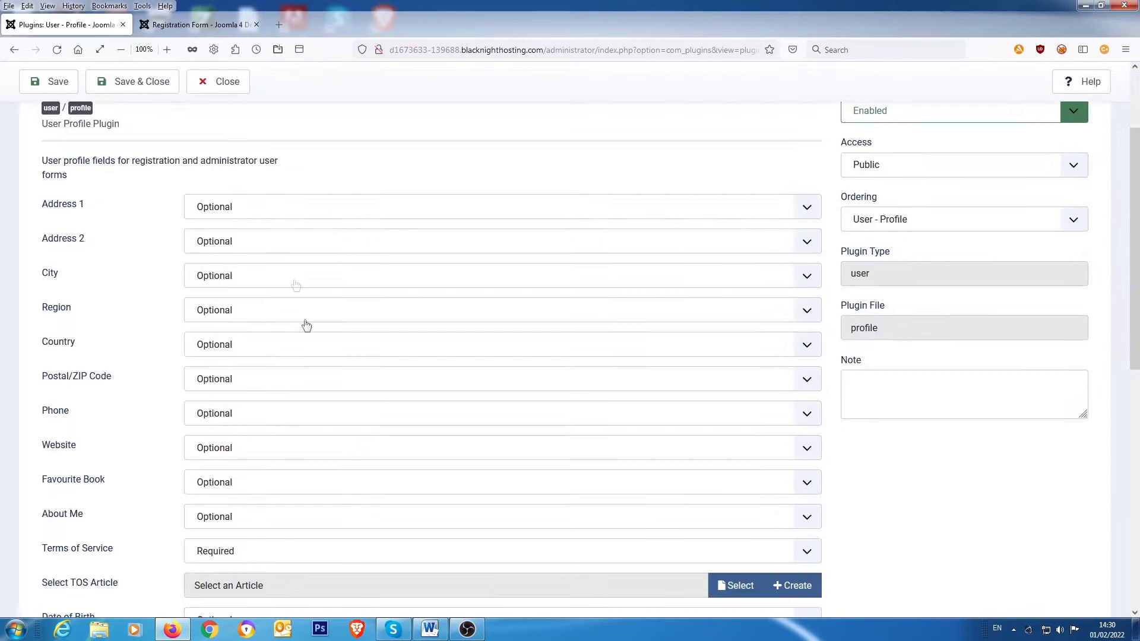
{"action": "left_click", "coordinate": [263, 212]}
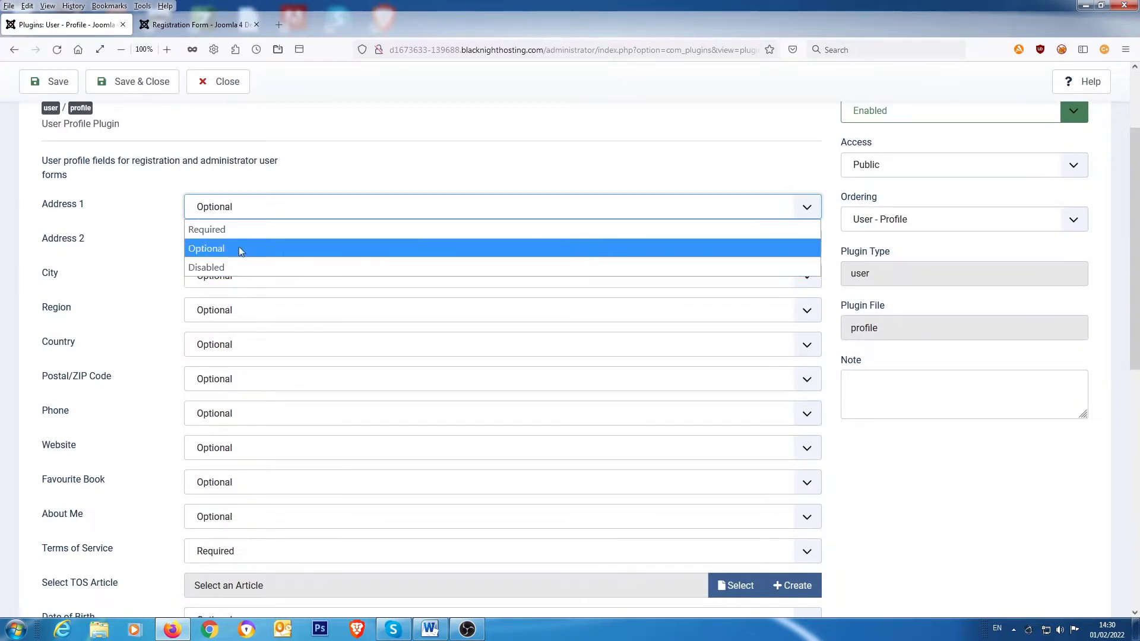
{"action": "scroll", "coordinate": [374, 172], "scroll_direction": "up", "scroll_amount": 2}
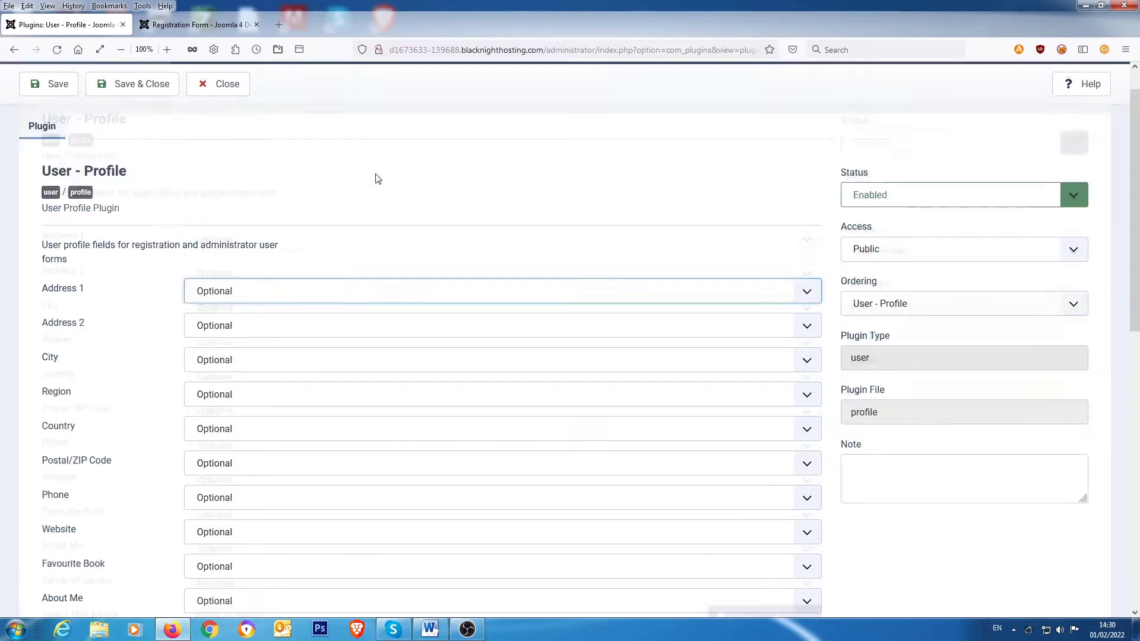
{"action": "left_click", "coordinate": [224, 122]}
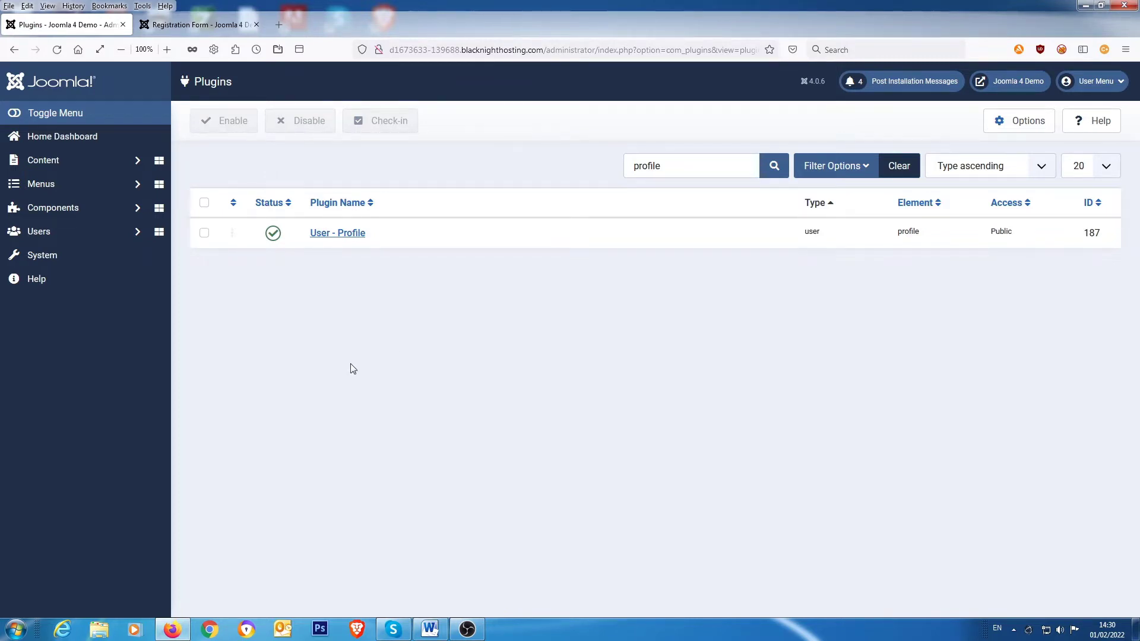
Step: Disable User - Profile and reload the registration form to confirm only basic fields remain
{"action": "left_click", "coordinate": [273, 235]}
{"action": "key", "text": "ctrl+Tab"}
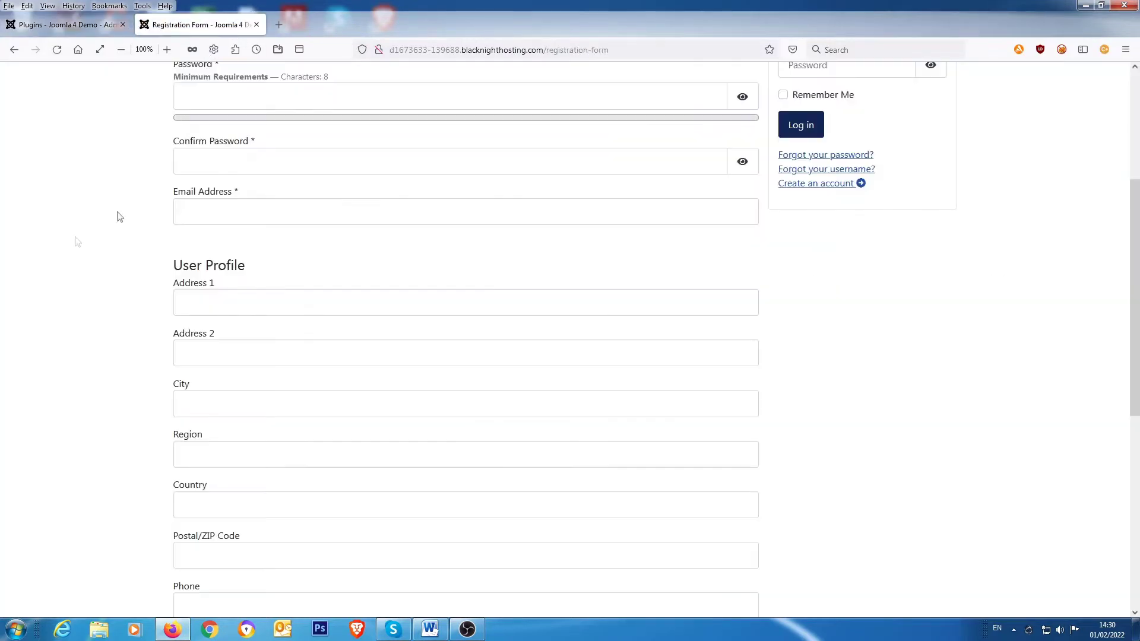
{"action": "right_click", "coordinate": [47, 211]}
{"action": "left_click", "coordinate": [128, 224]}
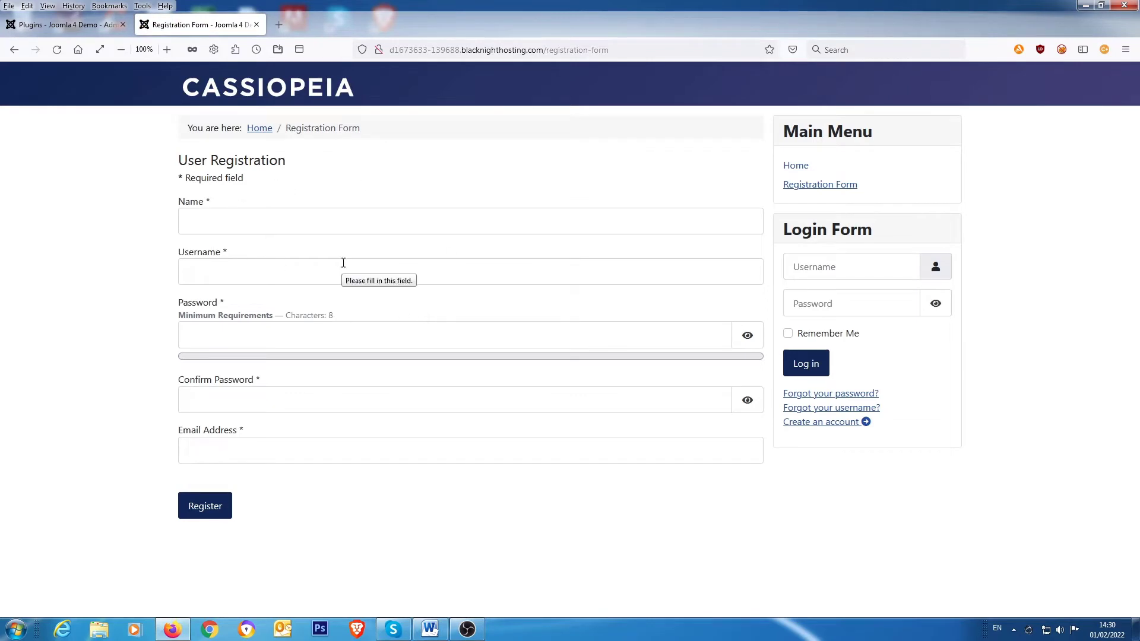
{"action": "left_click", "coordinate": [67, 30]}
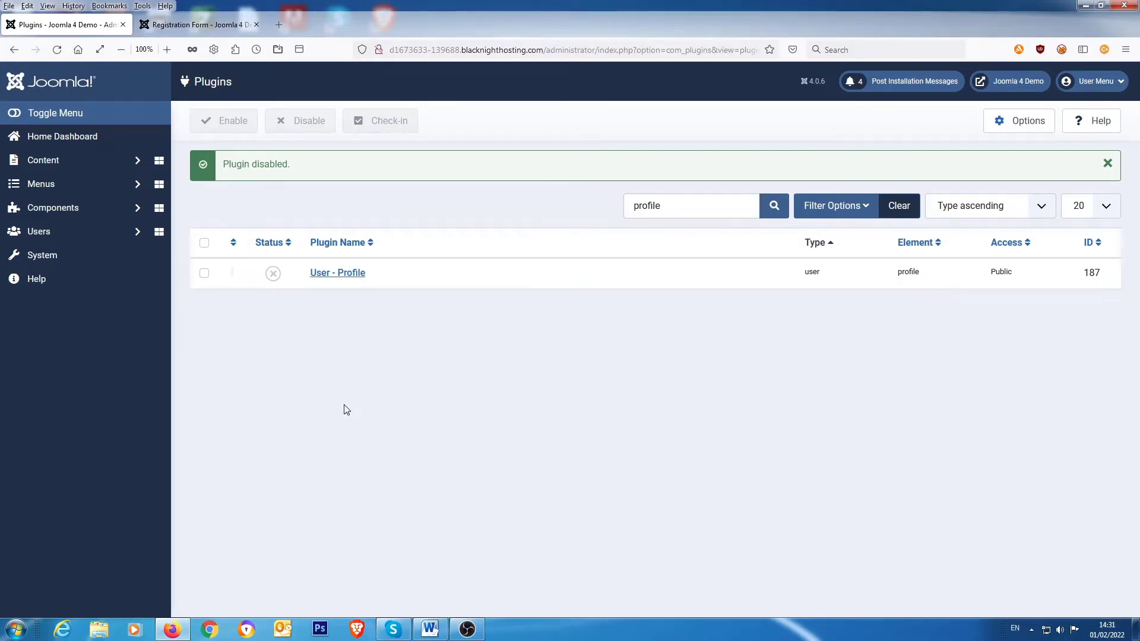
Step: Browse the sidebar's Content fields and Contacts menus, then open Users > Fields
{"action": "left_click", "coordinate": [64, 168]}
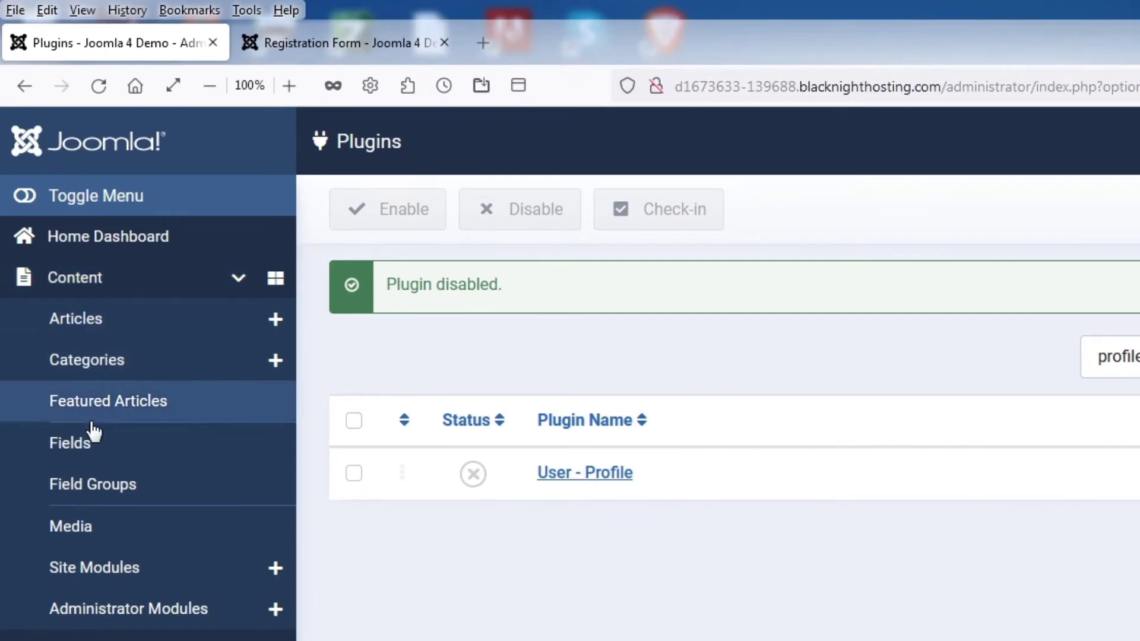
{"action": "left_click", "coordinate": [75, 459]}
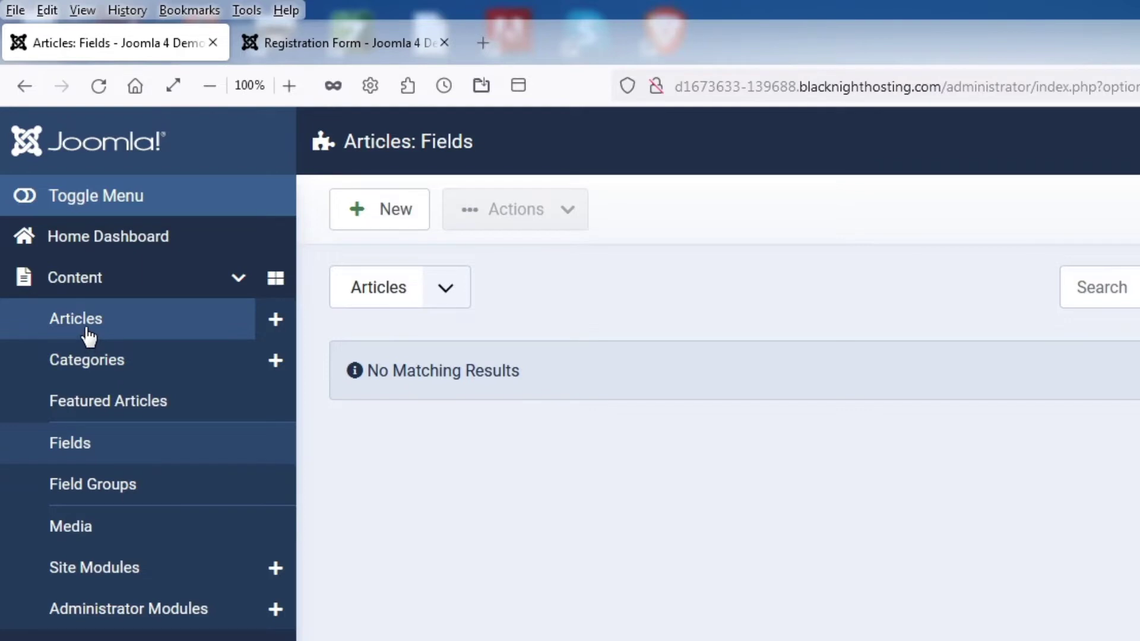
{"action": "left_click", "coordinate": [92, 297]}
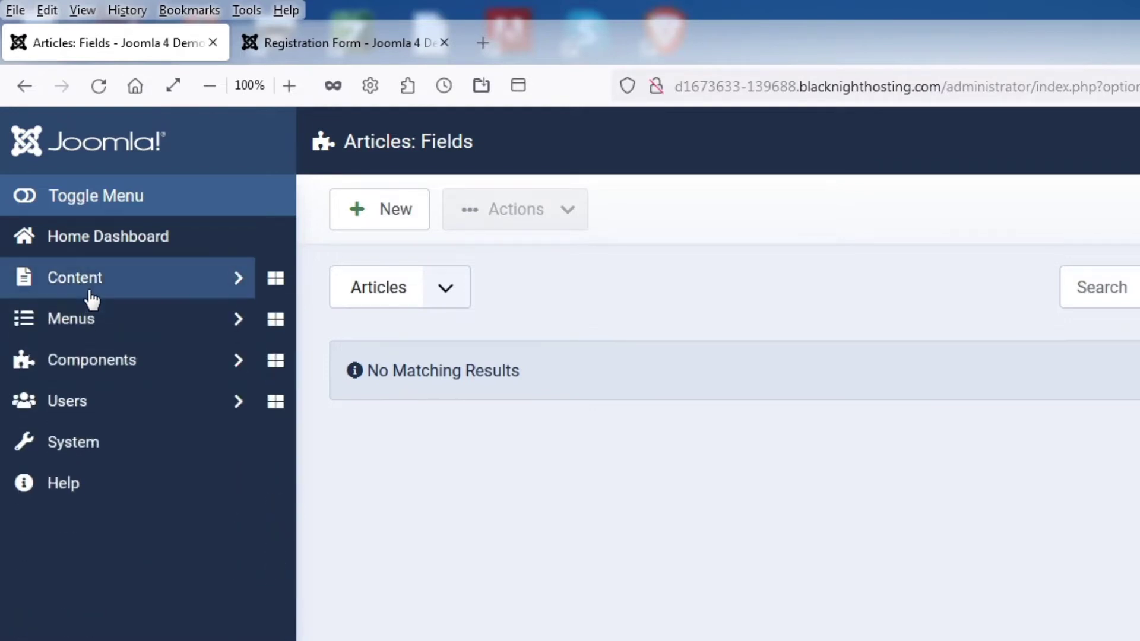
{"action": "left_click", "coordinate": [95, 363]}
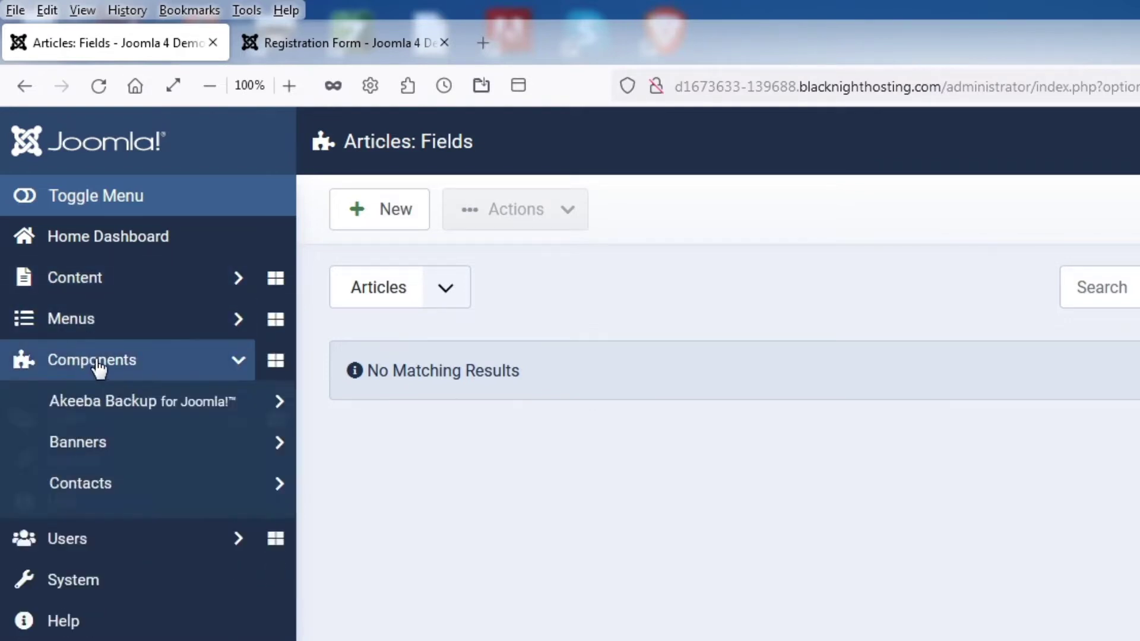
{"action": "left_click", "coordinate": [101, 484]}
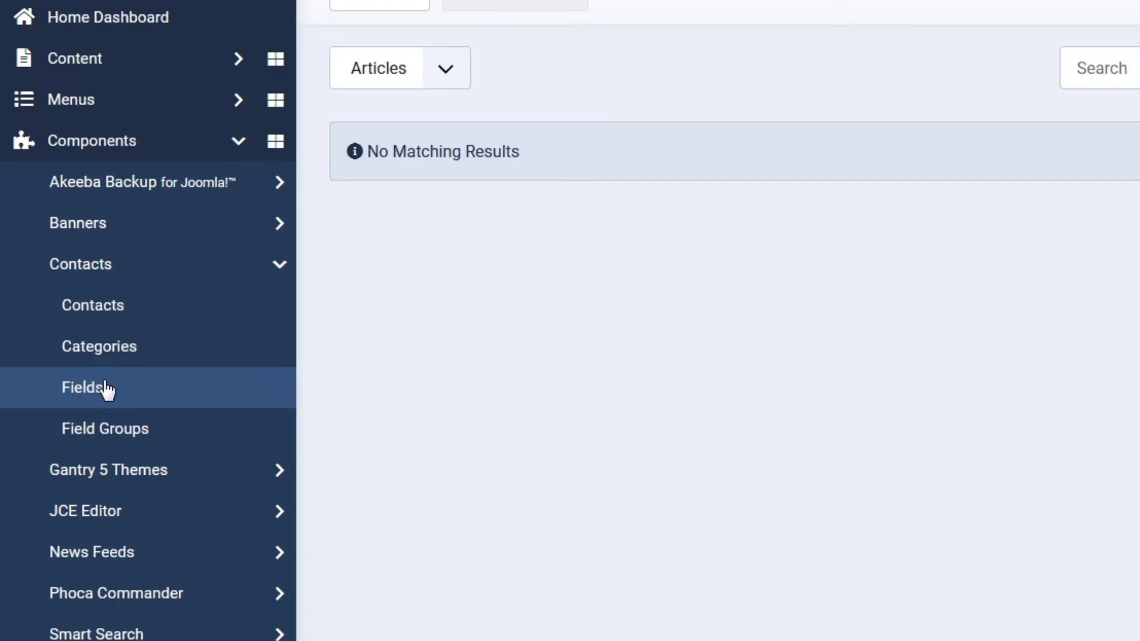
{"action": "left_click", "coordinate": [100, 270]}
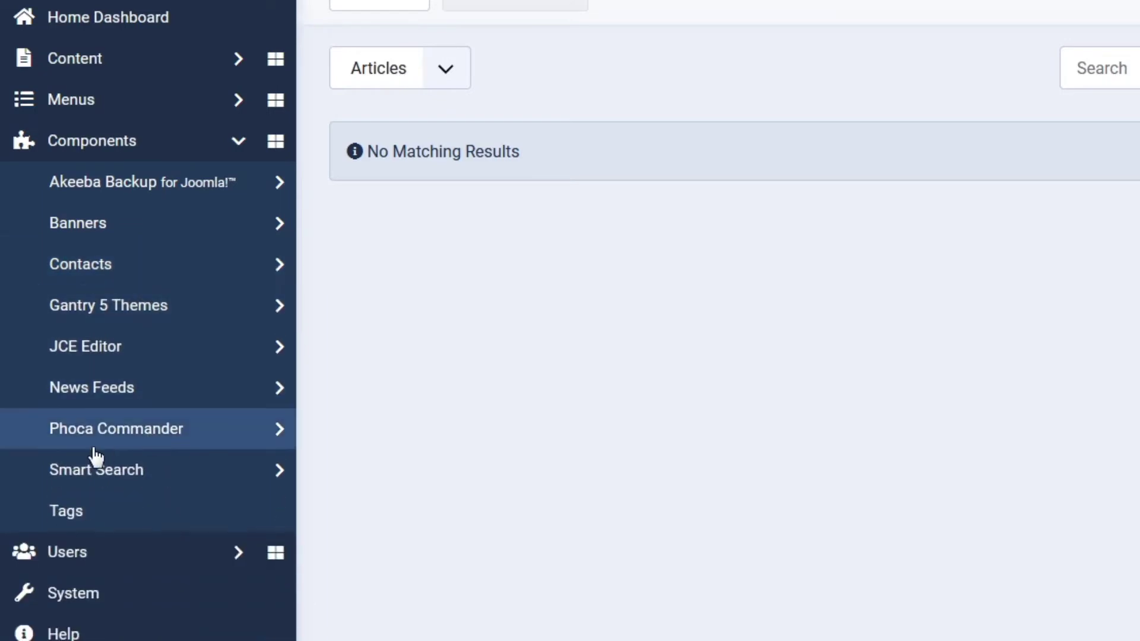
{"action": "left_click", "coordinate": [79, 546]}
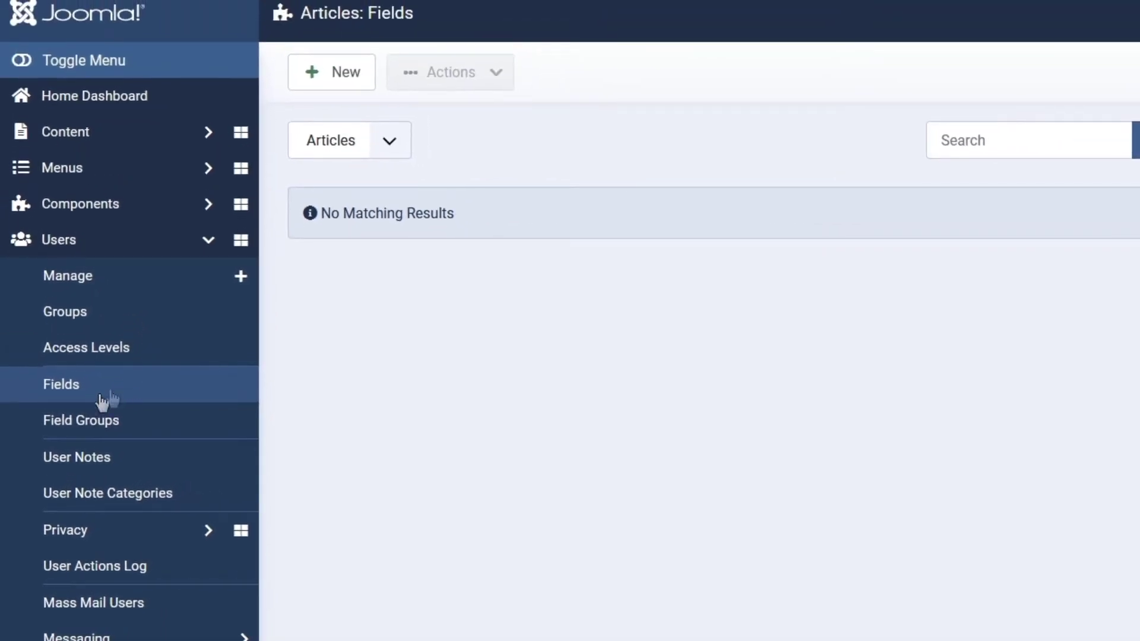
{"action": "left_click", "coordinate": [124, 385]}
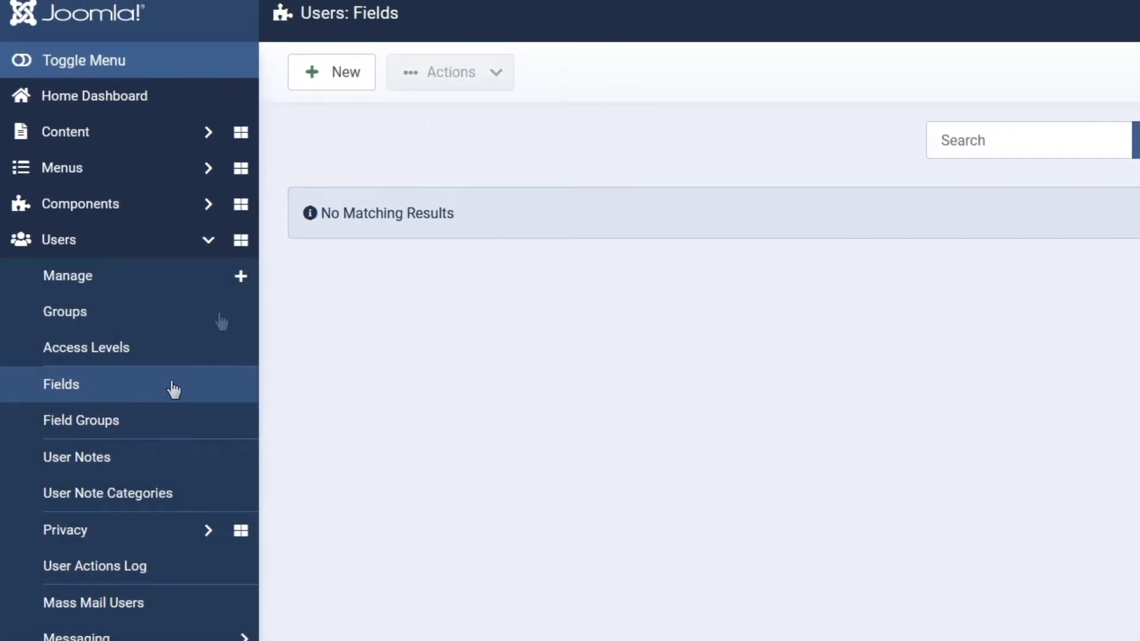
Step: Add a new Calendar (calendar) user field titled 'Birthday' and Save & Close
{"action": "left_click", "coordinate": [343, 75]}
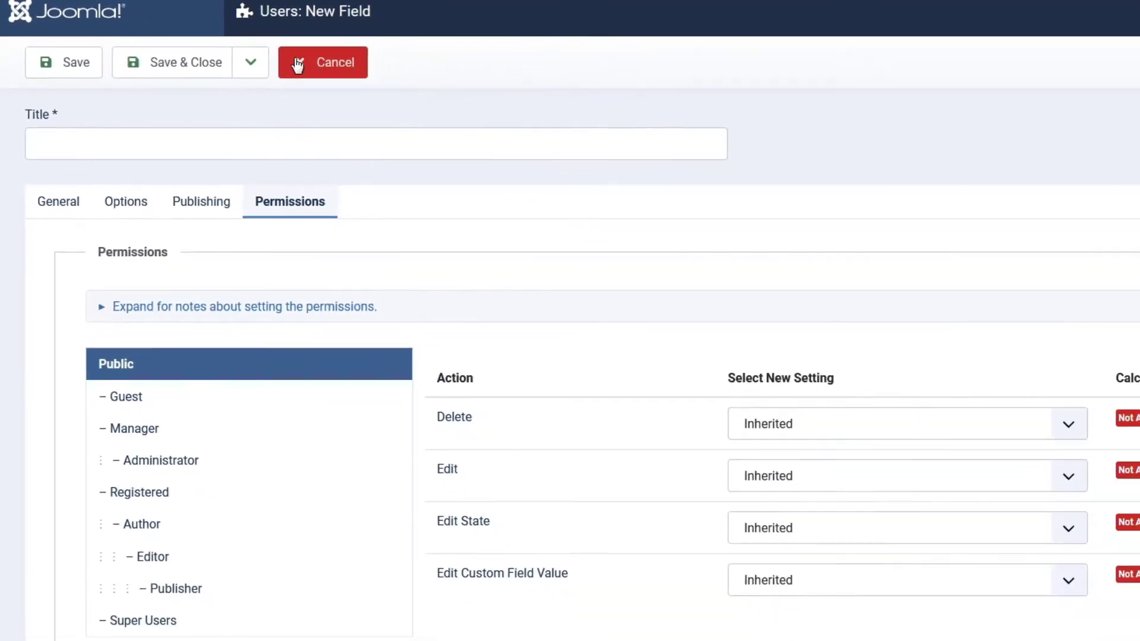
{"action": "left_click", "coordinate": [255, 457]}
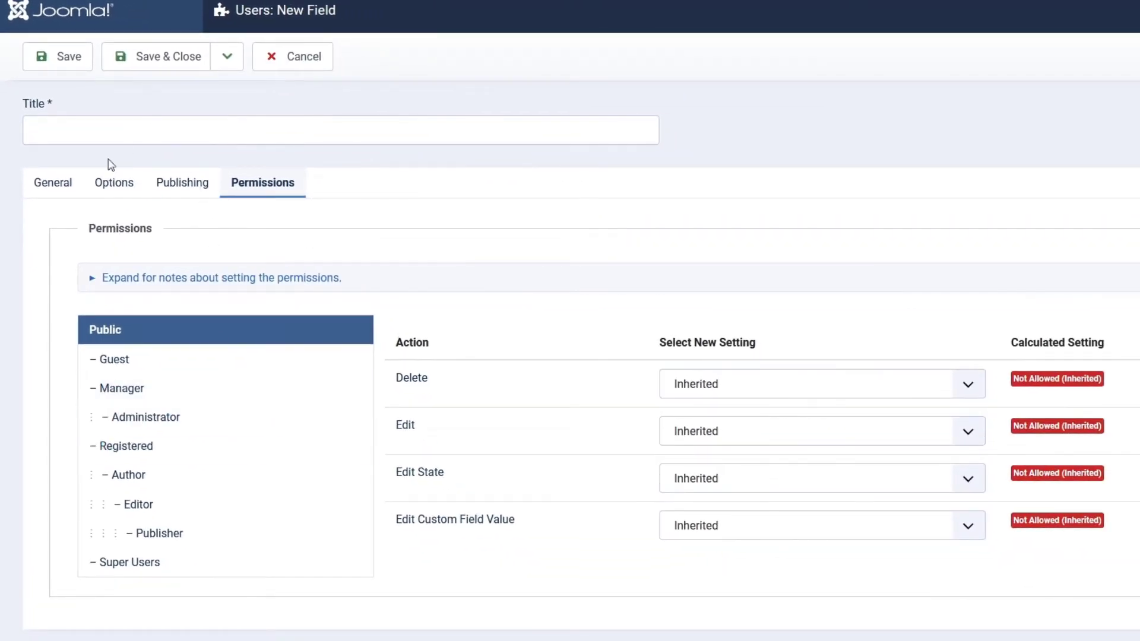
{"action": "left_click", "coordinate": [58, 186]}
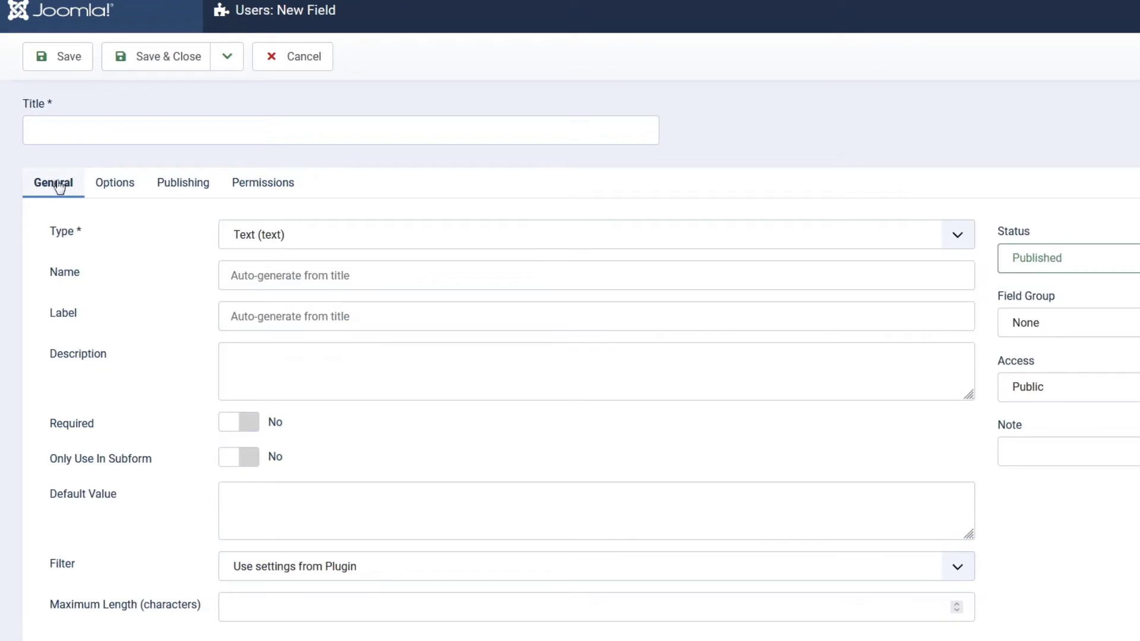
{"action": "left_click", "coordinate": [329, 239]}
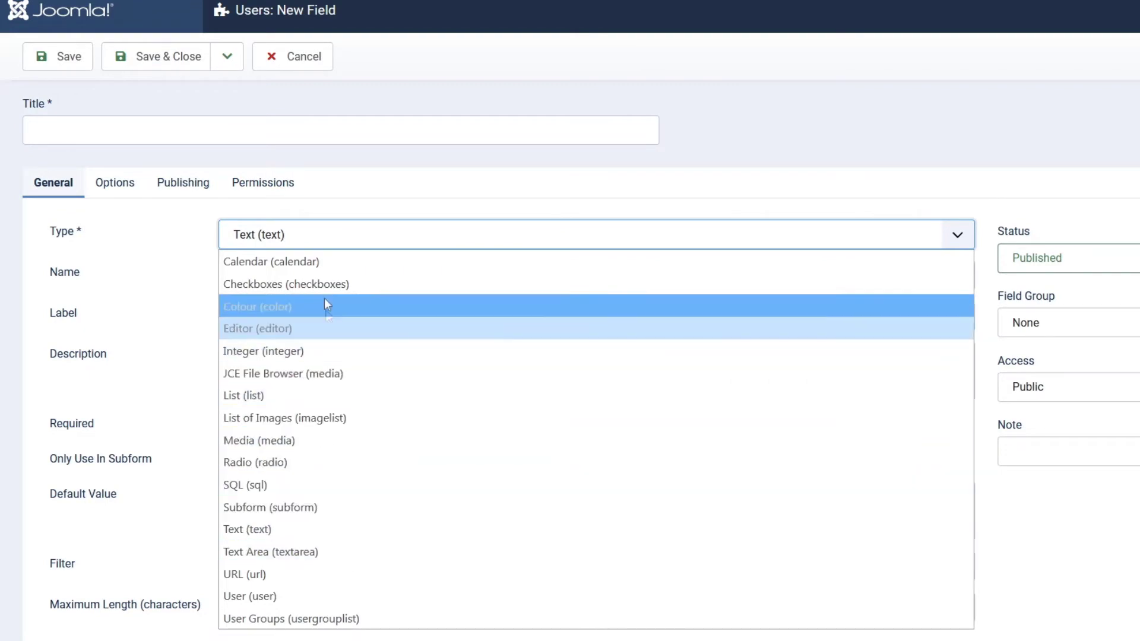
{"action": "left_click", "coordinate": [319, 267]}
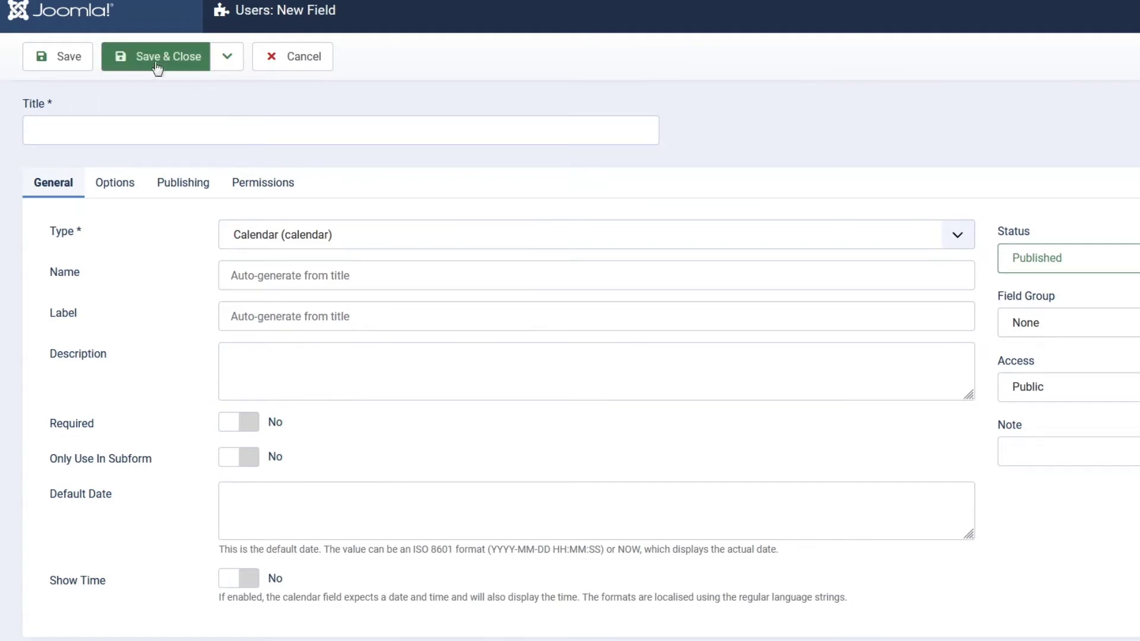
{"action": "left_click", "coordinate": [156, 124]}
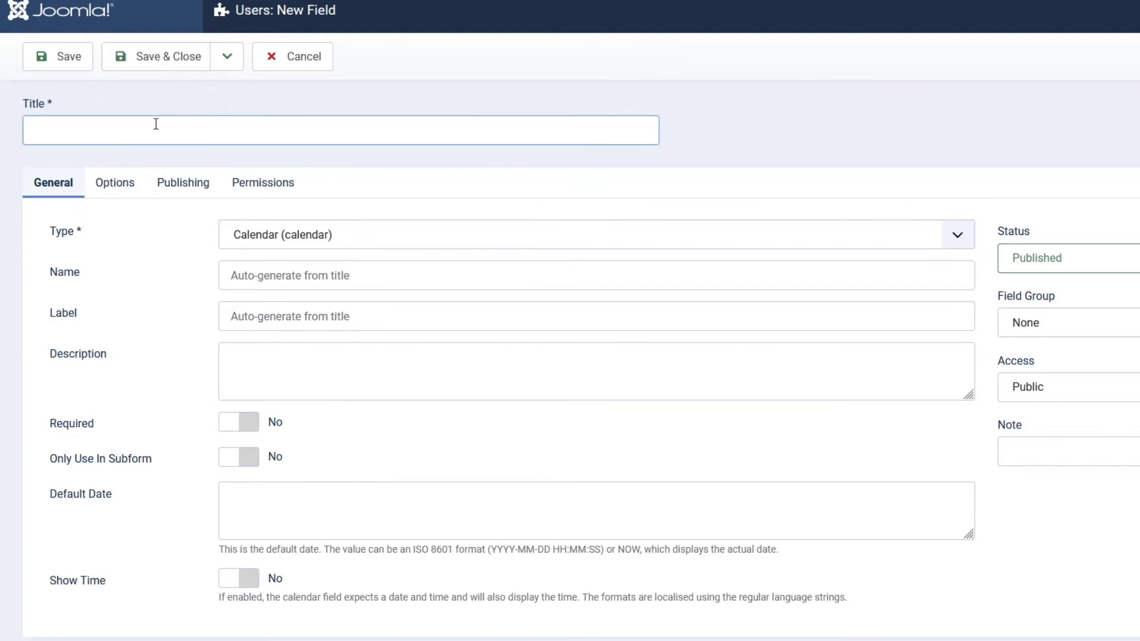
{"action": "type", "text": "Birthday"}
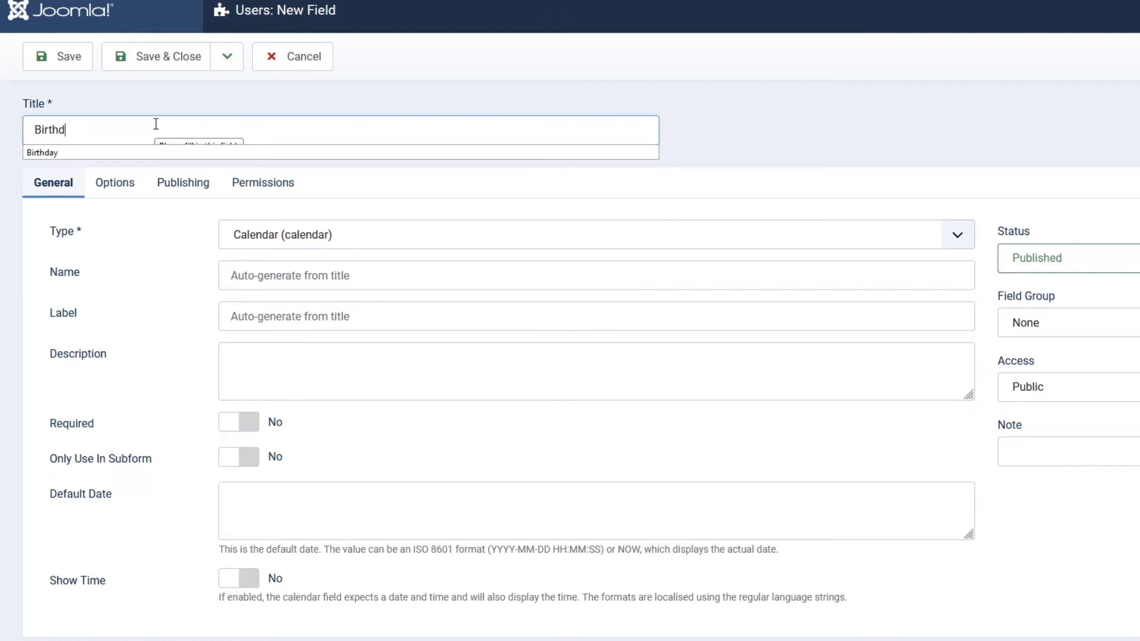
{"action": "left_click", "coordinate": [156, 60]}
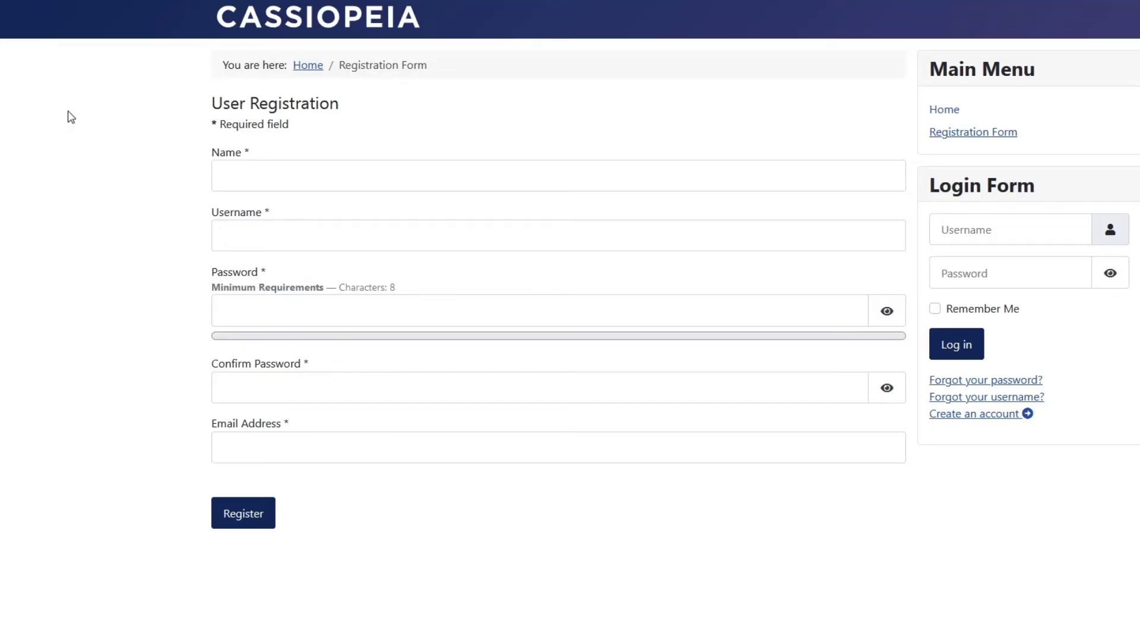
Step: Reload the front-end registration form to see the new Birthday field
{"action": "right_click", "coordinate": [69, 113]}
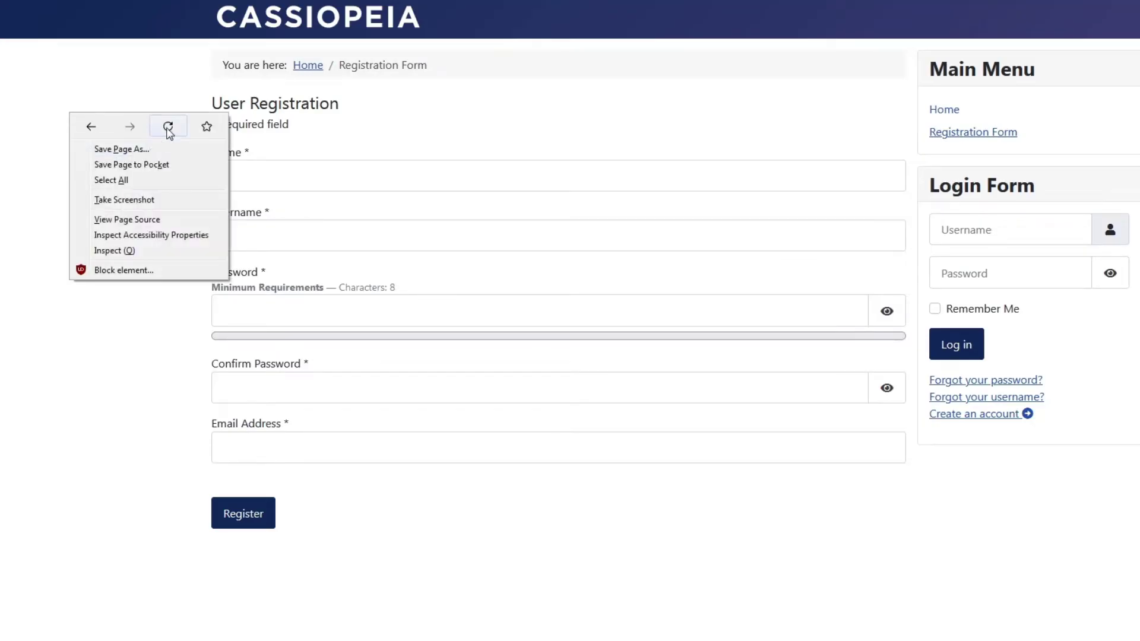
{"action": "left_click", "coordinate": [169, 132]}
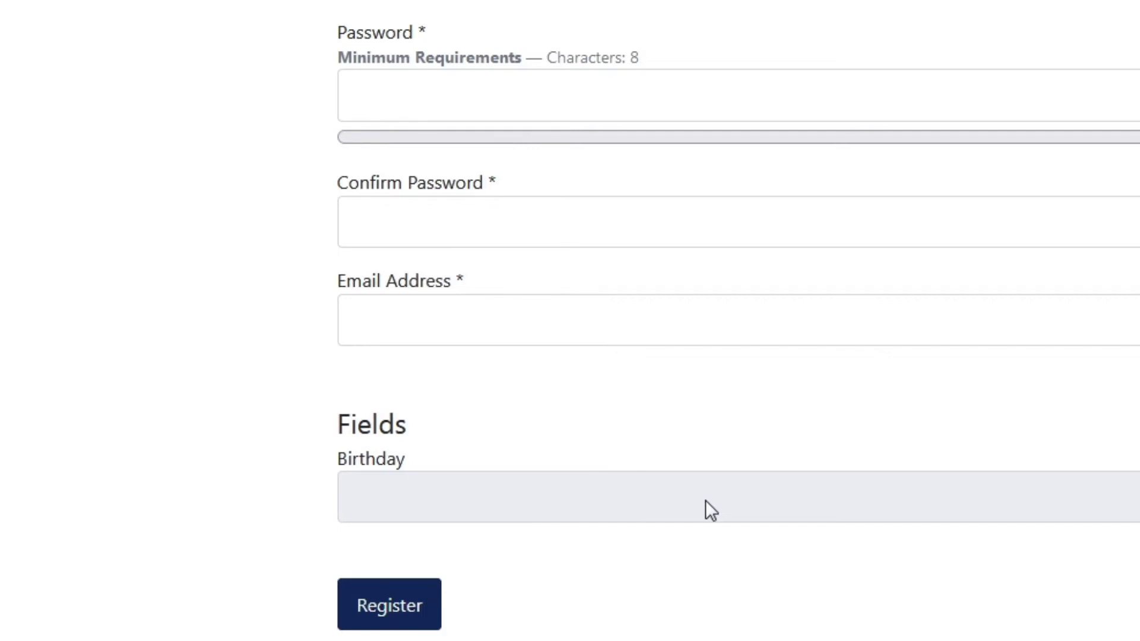
Step: Set Birthday's Edit Custom Field Value permission to Allowed for Public and save the field
{"action": "left_click", "coordinate": [55, 26]}
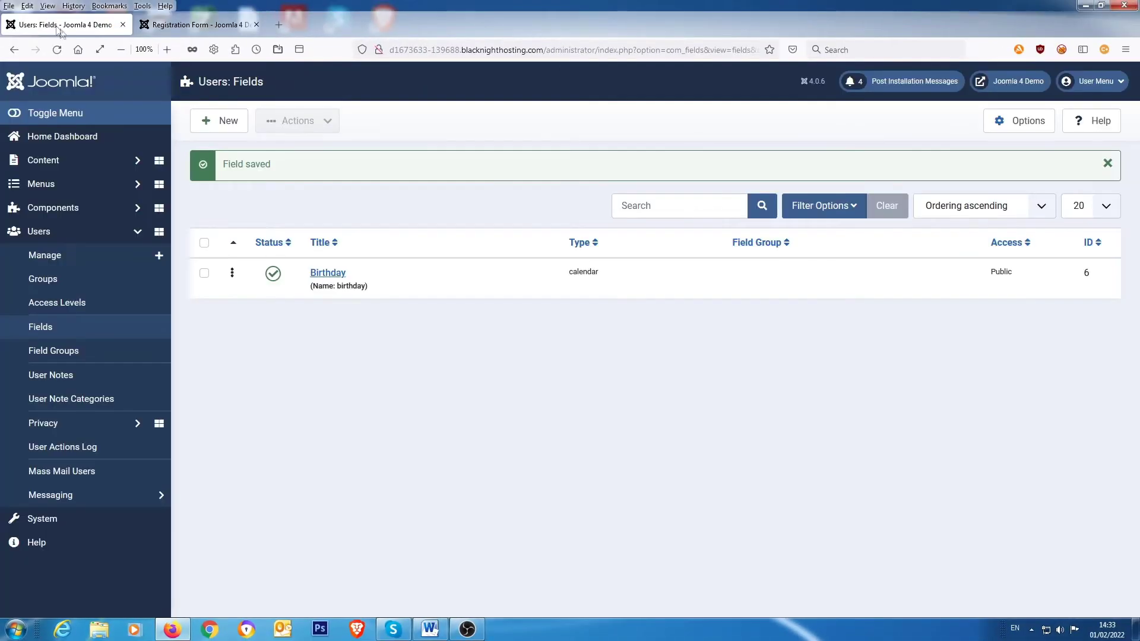
{"action": "left_click", "coordinate": [335, 275]}
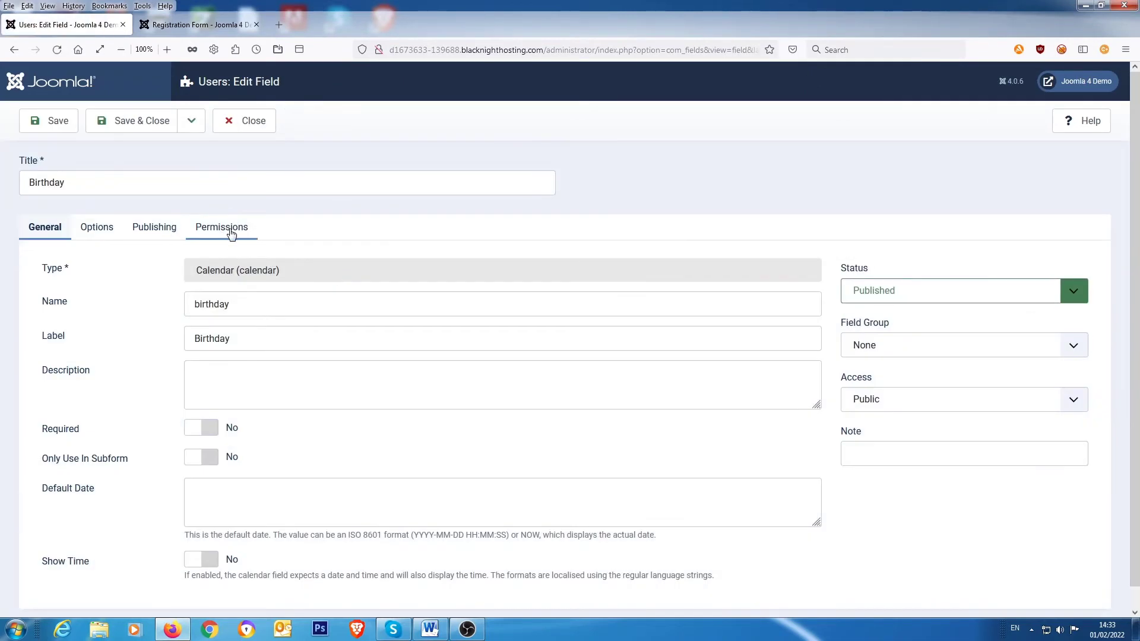
{"action": "left_click", "coordinate": [231, 234]}
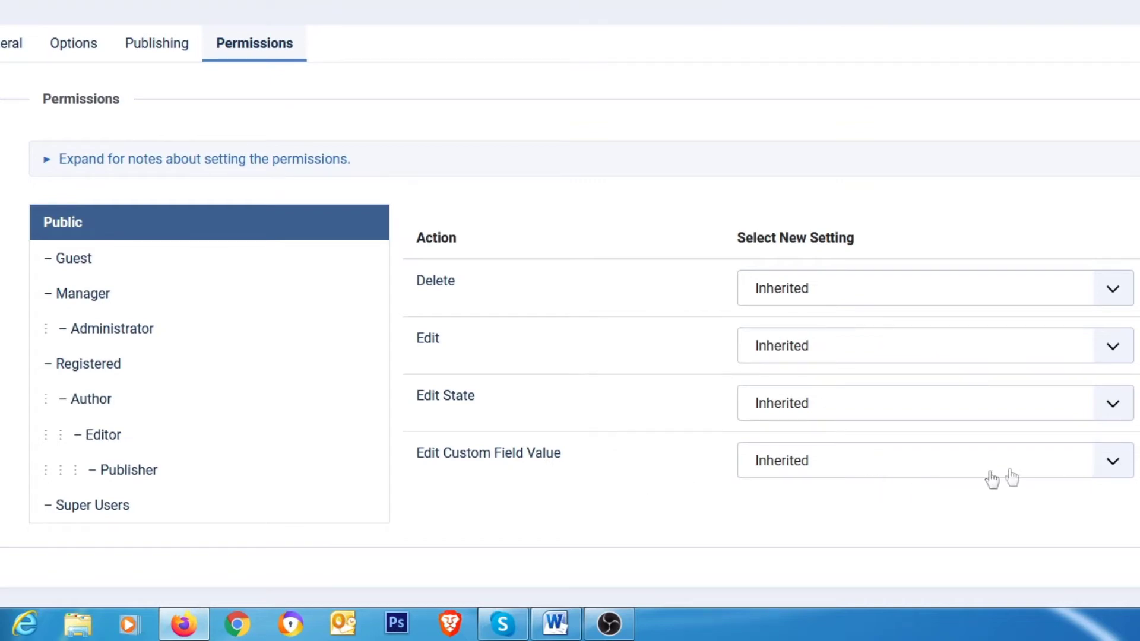
{"action": "left_click", "coordinate": [1111, 465]}
{"action": "left_click", "coordinate": [916, 535]}
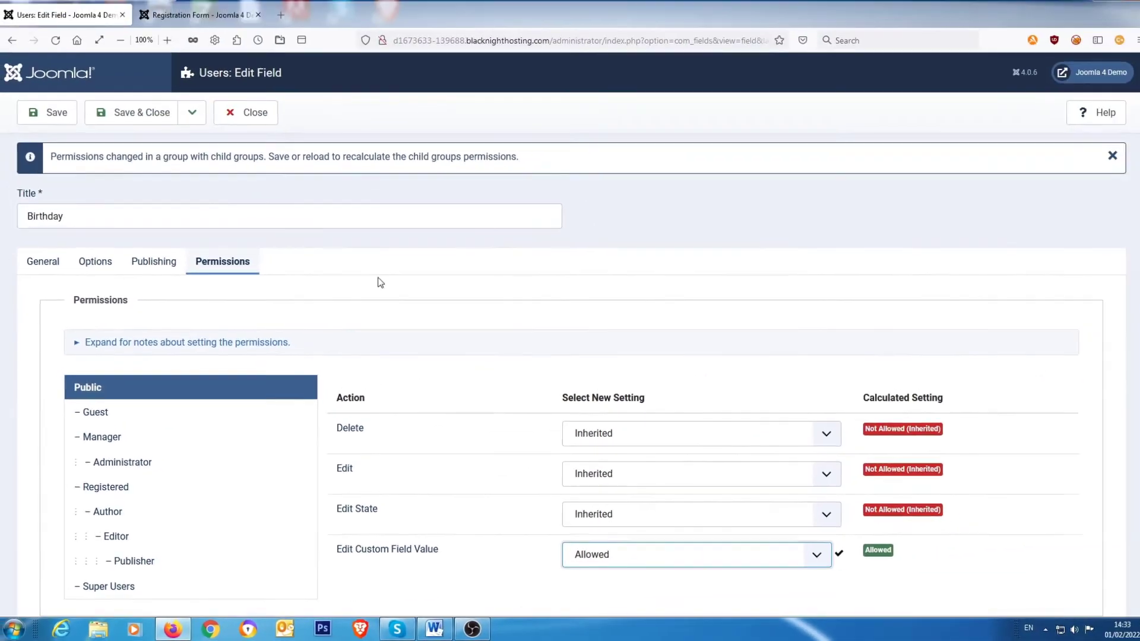
{"action": "left_click", "coordinate": [141, 126]}
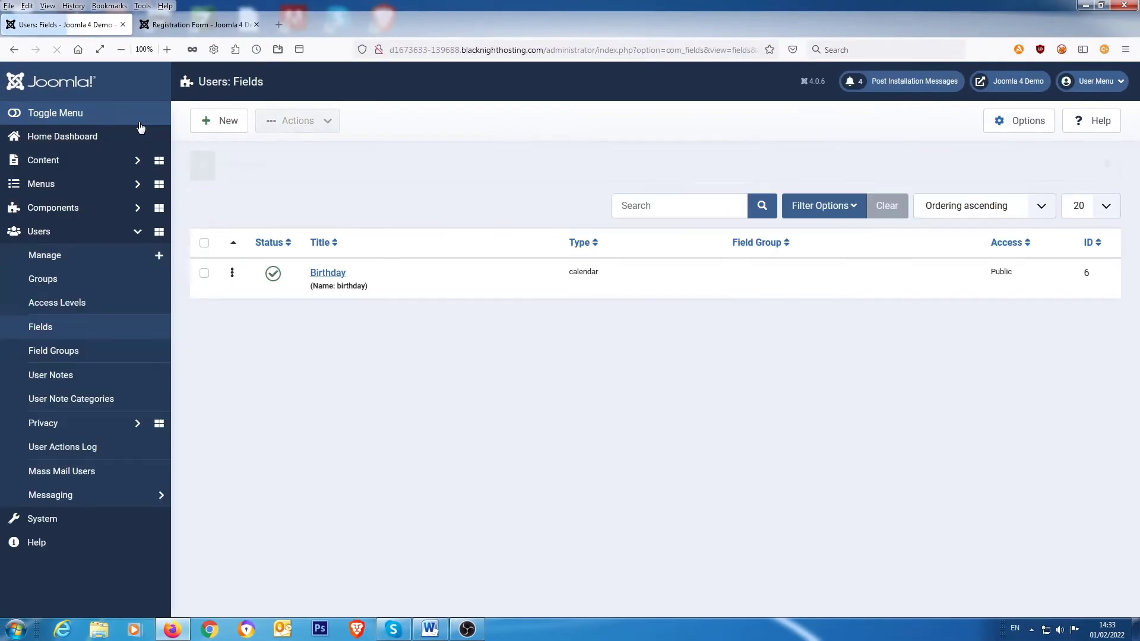
Step: Reload the front-end registration form
{"action": "left_click", "coordinate": [201, 21]}
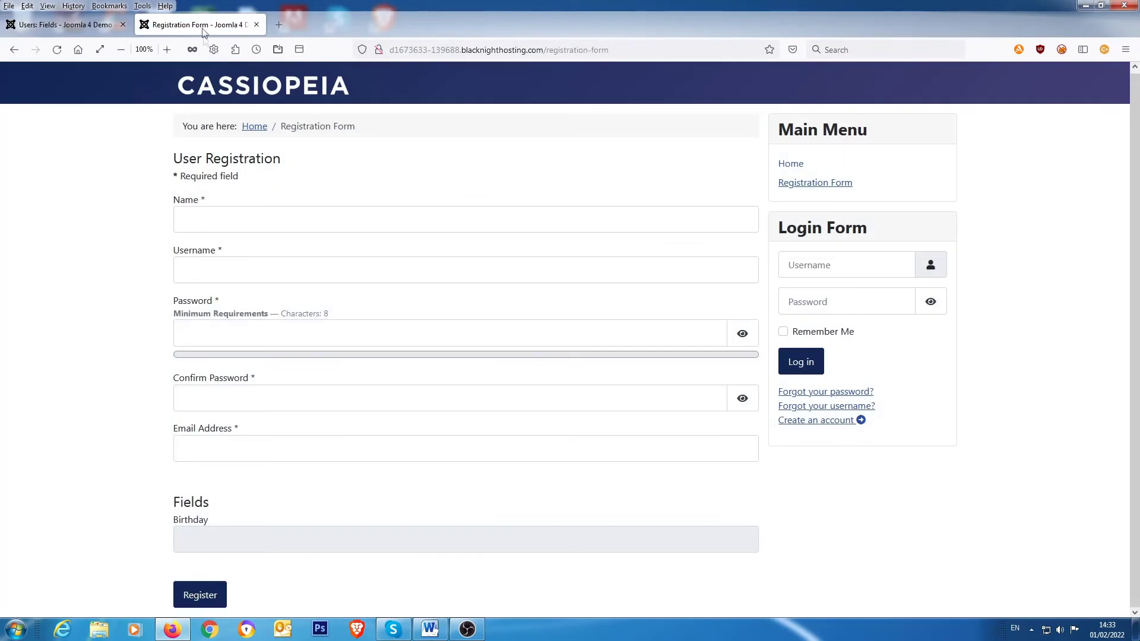
{"action": "right_click", "coordinate": [38, 185]}
{"action": "left_click", "coordinate": [120, 195]}
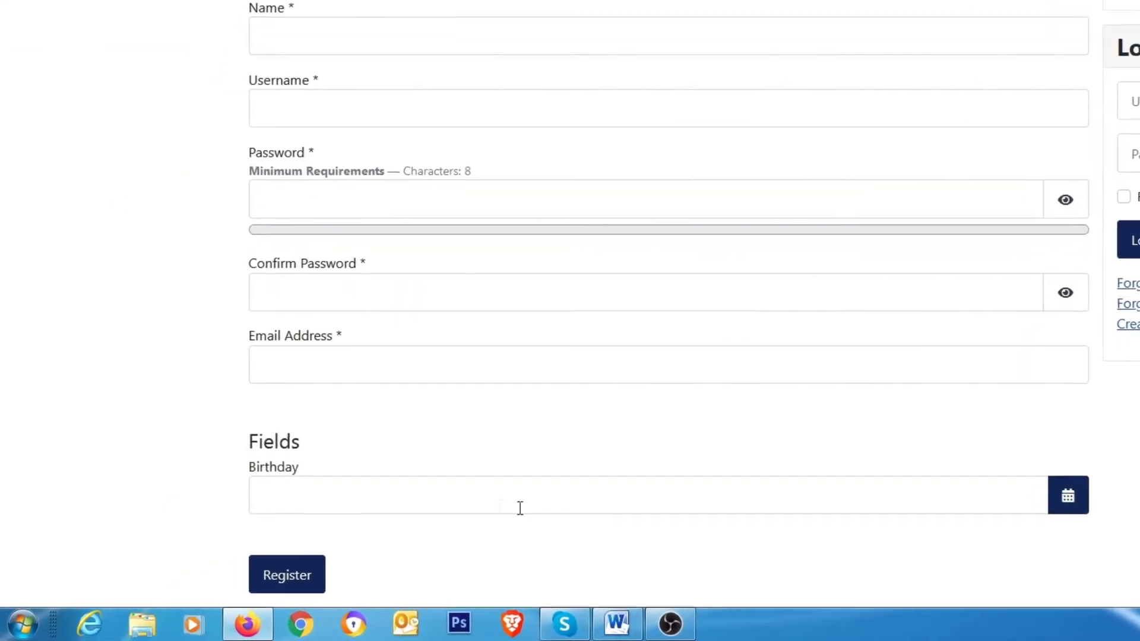
Step: Pick 16 February 2022 as the Birthday using its date picker
{"action": "left_click", "coordinate": [467, 491]}
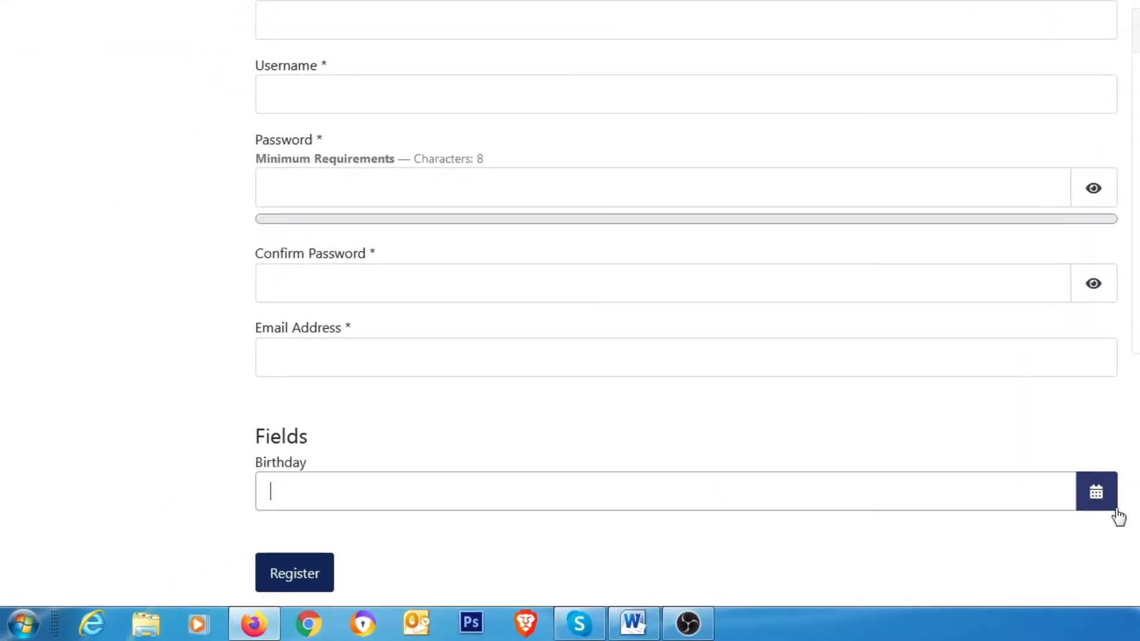
{"action": "left_click", "coordinate": [1103, 497]}
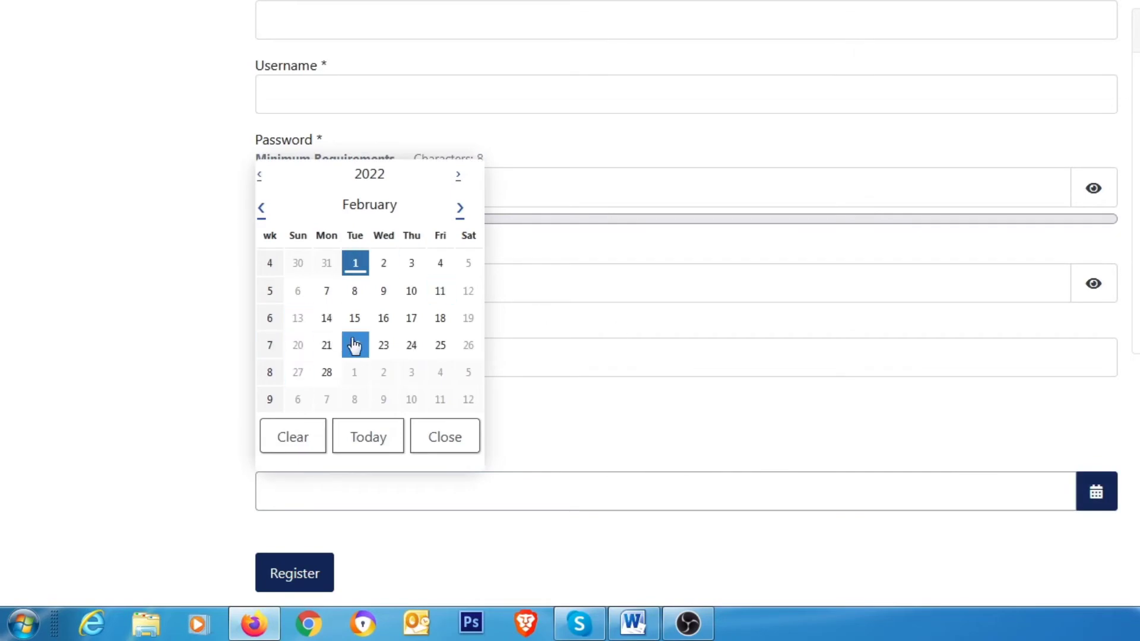
{"action": "left_click", "coordinate": [383, 319]}
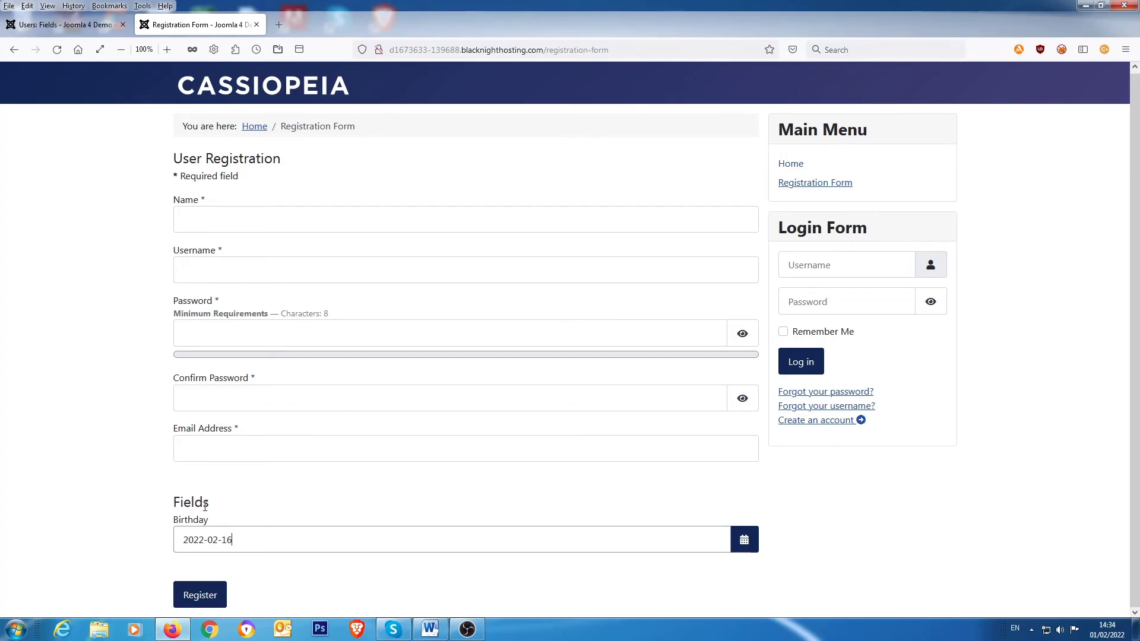
Step: Open Firefox's Web Developer Tools and select the registration form's Fields legend element
{"action": "left_click", "coordinate": [142, 7]}
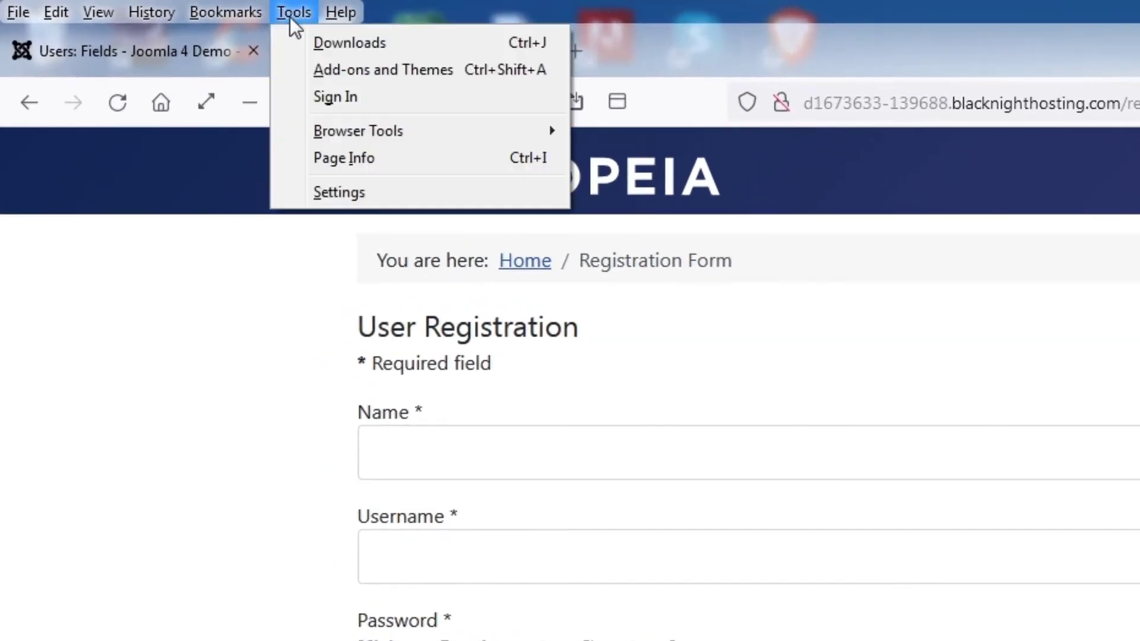
{"action": "mouse_move", "coordinate": [330, 133]}
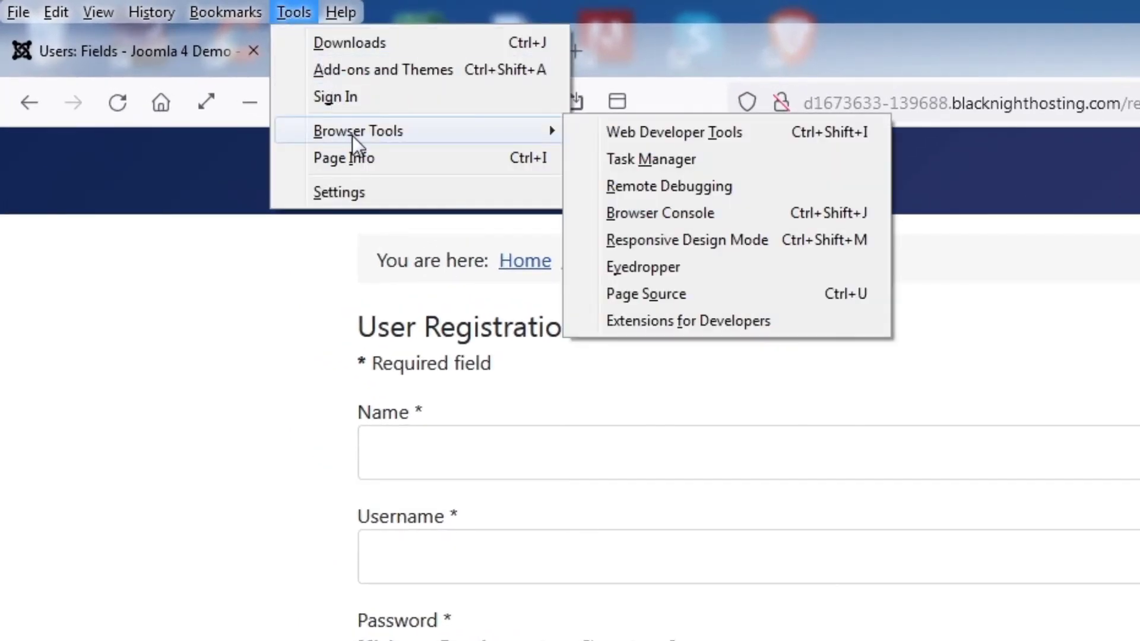
{"action": "left_click", "coordinate": [653, 142]}
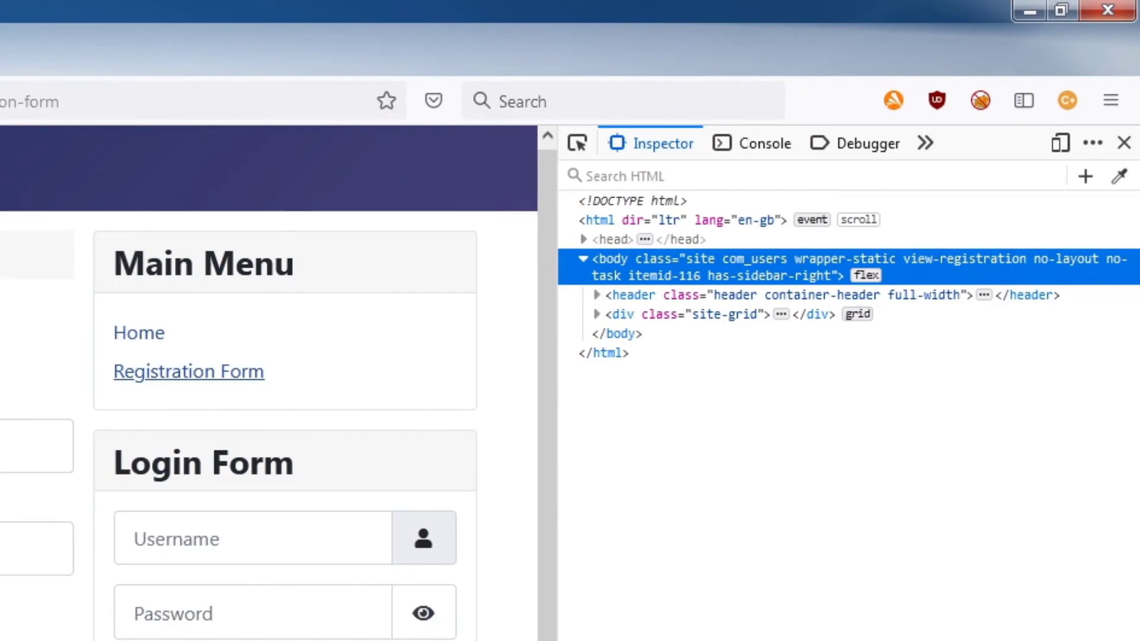
{"action": "left_click", "coordinate": [577, 144]}
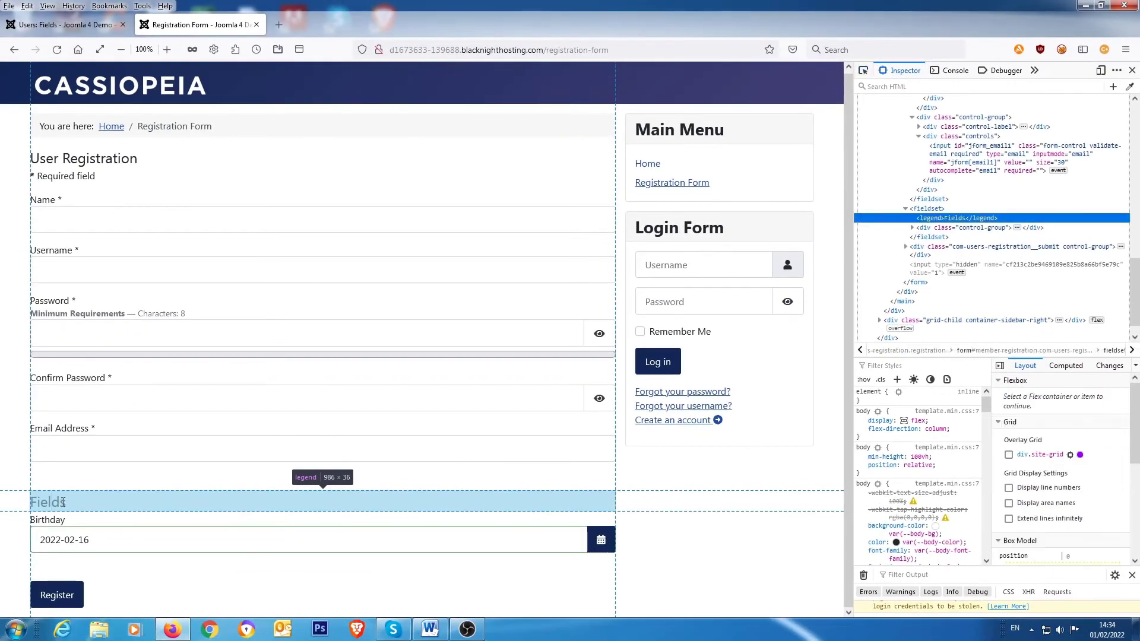
{"action": "left_click", "coordinate": [63, 502]}
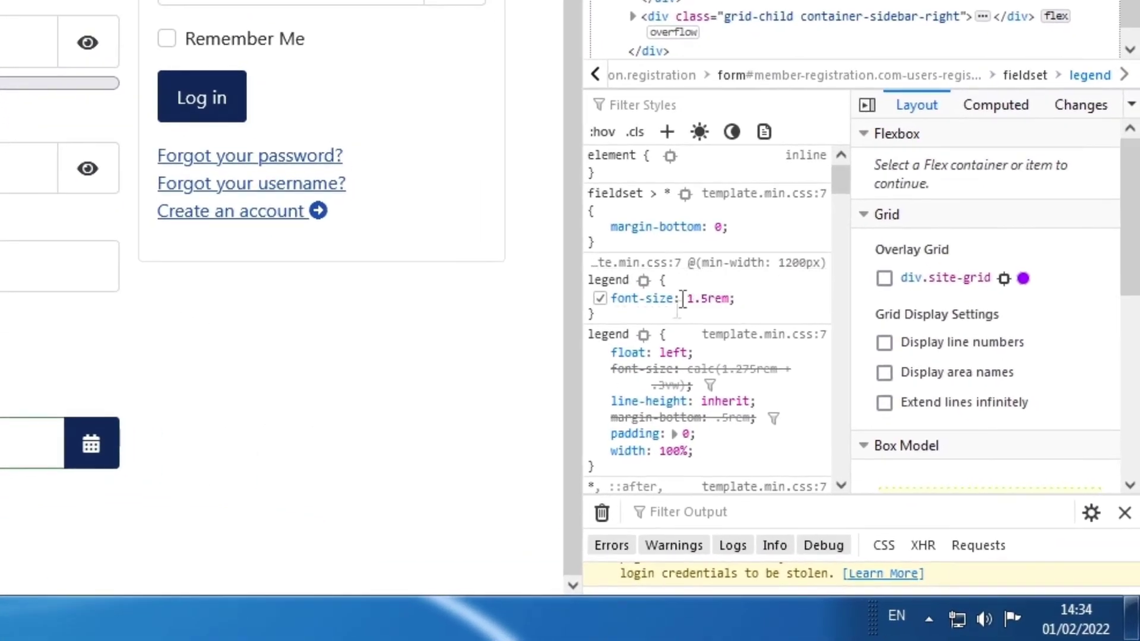
Step: Change the legend's font-size rule from 1.5rem to 0rem
{"action": "left_click", "coordinate": [689, 299]}
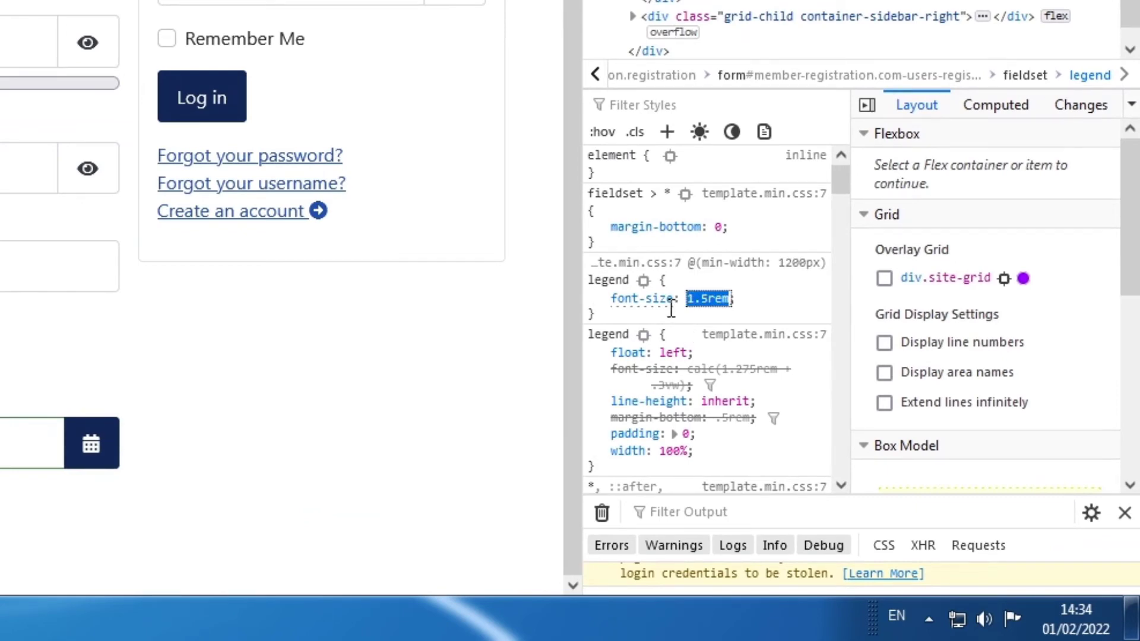
{"action": "key", "text": "Home"}
{"action": "key", "text": "Delete"}
{"action": "key", "text": "Delete"}
{"action": "key", "text": "Delete"}
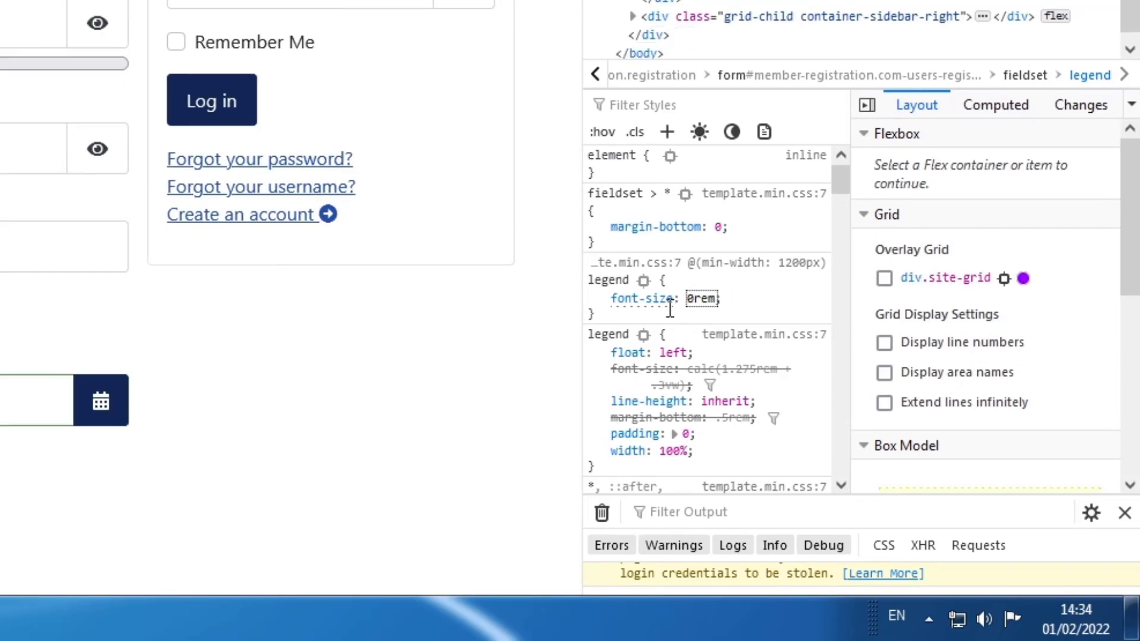
{"action": "key", "text": "Return"}
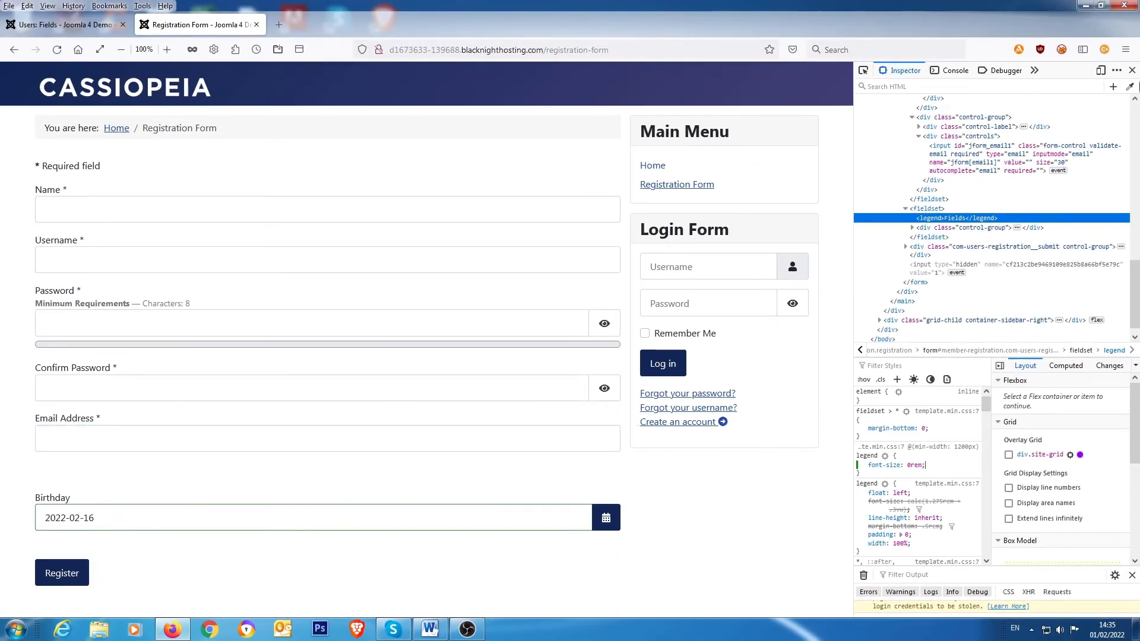
Step: Close the developer tools panel to see the full-width form with only the Birthday input
{"action": "left_click", "coordinate": [1132, 70]}
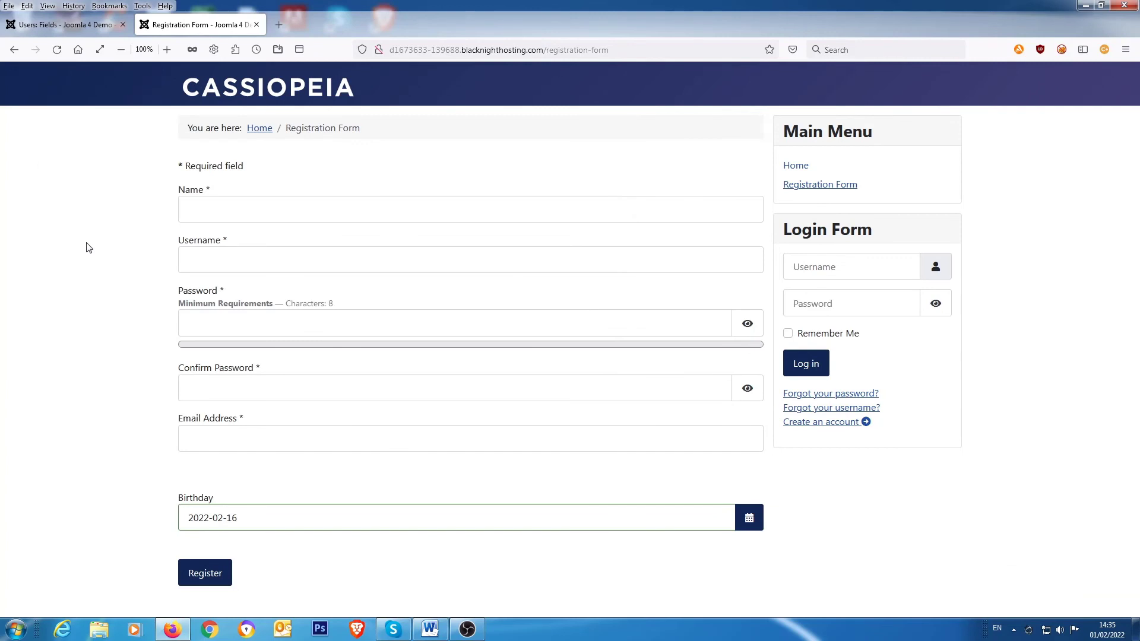